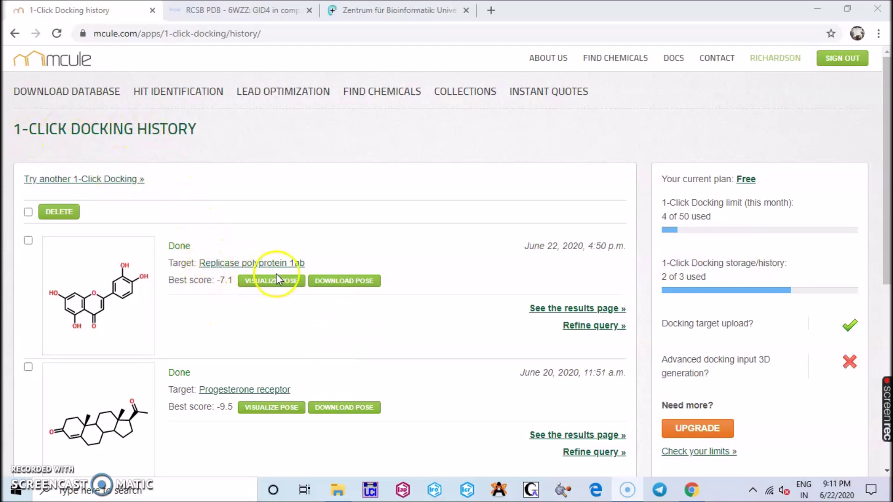
Step: Download the Replicase polyprotein 1ab pose as pose (6).pdb and switch to the RCSB 6WZZ tab
{"action": "left_click", "coordinate": [338, 281]}
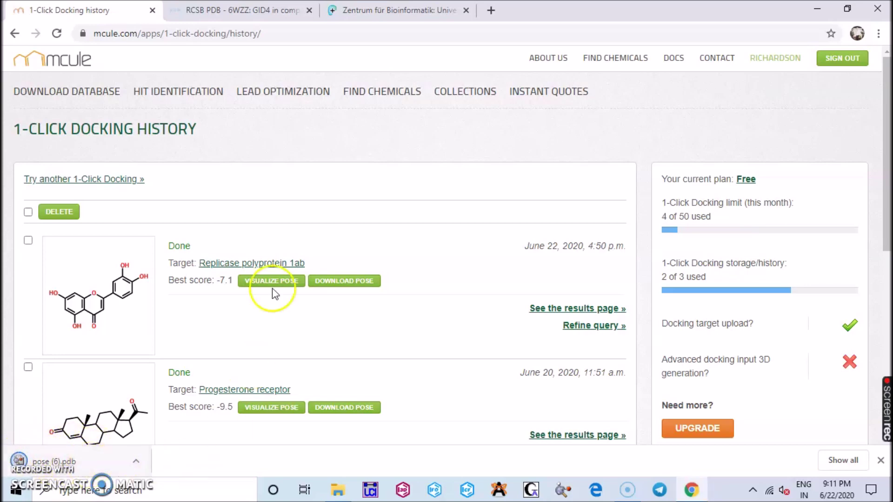
{"action": "left_click", "coordinate": [247, 8]}
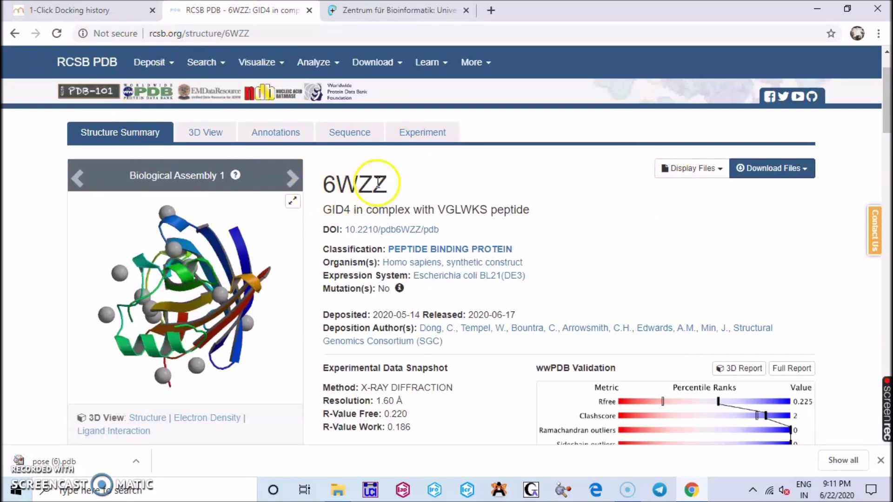
Step: Download 6WZZ in PDB Format as 6wzz.pdb, then switch to the proteins.plus tab
{"action": "left_click", "coordinate": [814, 170]}
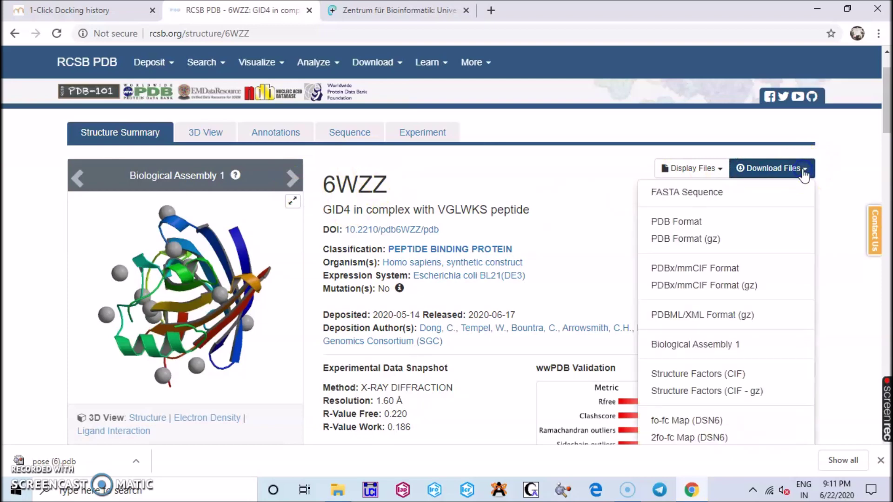
{"action": "left_click", "coordinate": [705, 223]}
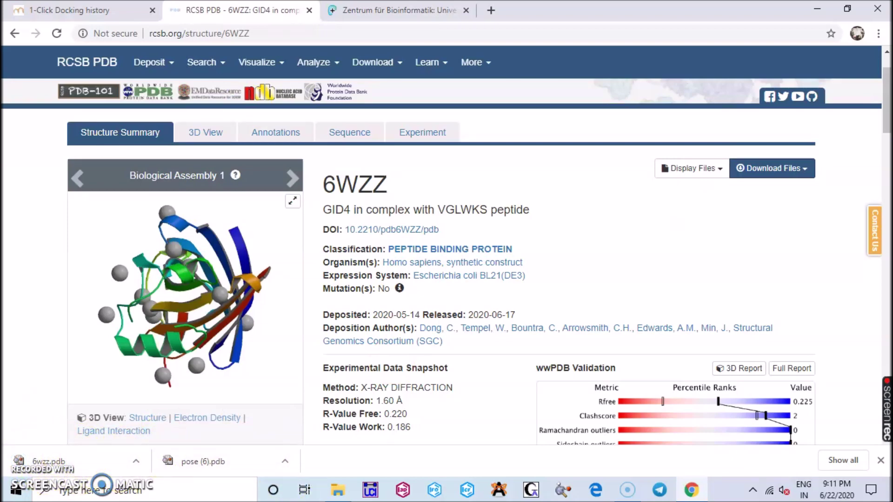
{"action": "left_click", "coordinate": [379, 11]}
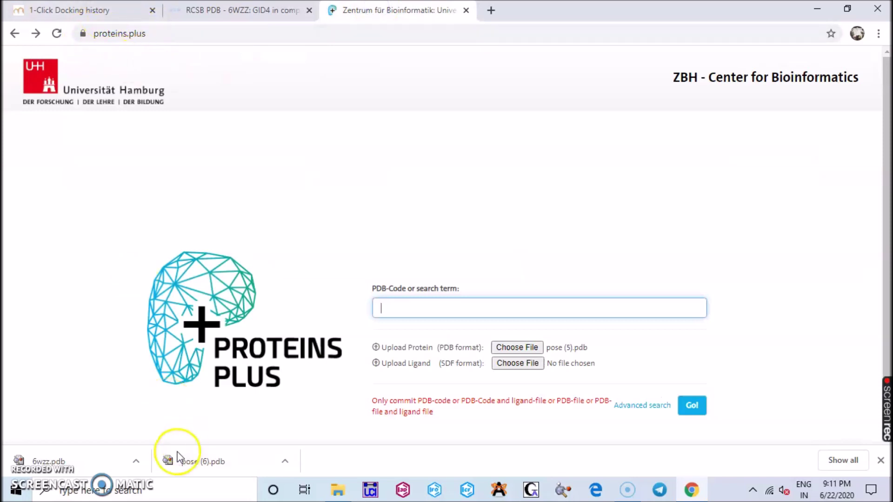
Step: Upload 6wzz.pdb as the protein file and submit it with Go!
{"action": "left_click_drag", "start_coordinate": [84, 465], "coordinate": [186, 376]}
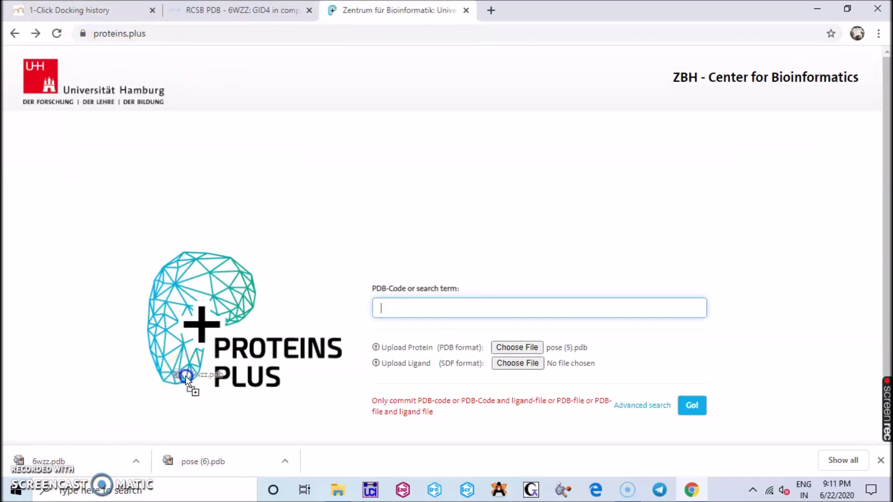
{"action": "left_click_drag", "start_coordinate": [540, 340], "coordinate": [534, 346]}
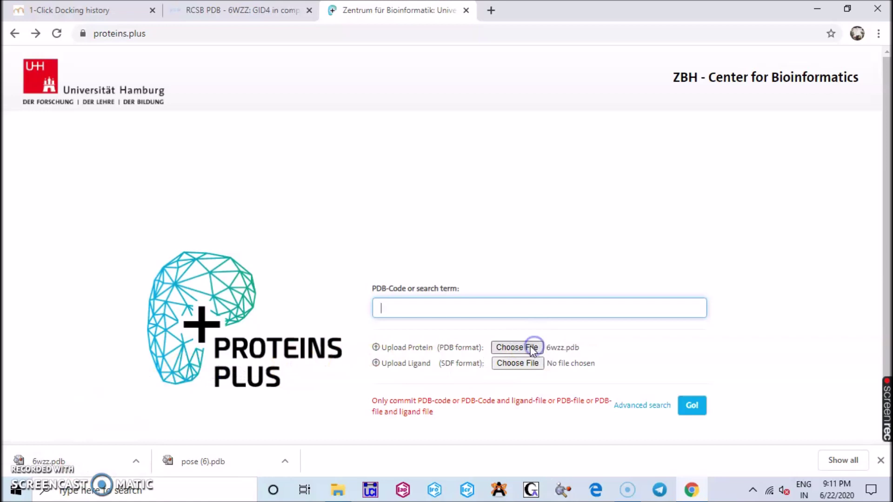
{"action": "left_click", "coordinate": [686, 407]}
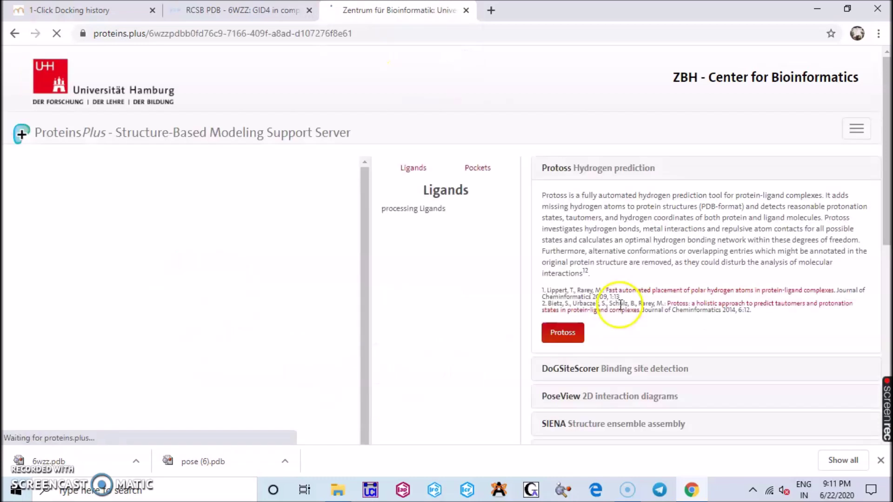
Step: Rotate the 6WZZ ribbon and bring up the molecular surface display options
{"action": "scroll", "coordinate": [469, 345], "scroll_direction": "down", "scroll_amount": 3}
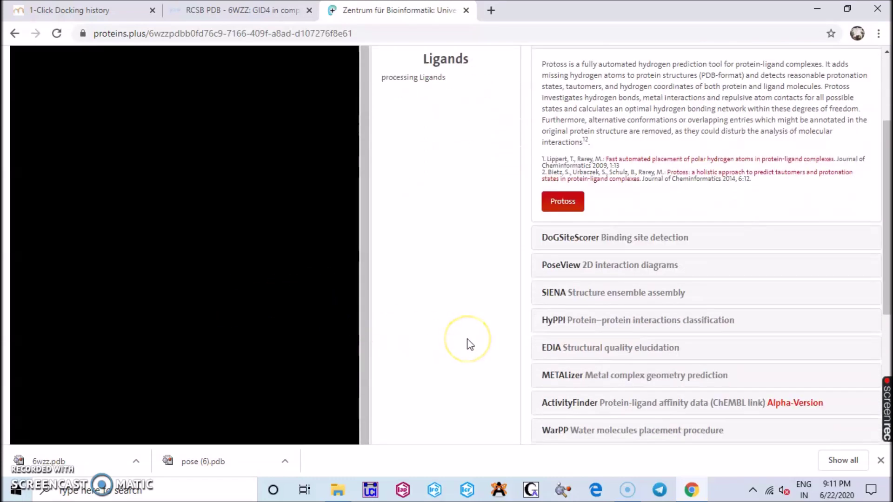
{"action": "scroll", "coordinate": [467, 335], "scroll_direction": "up", "scroll_amount": 3}
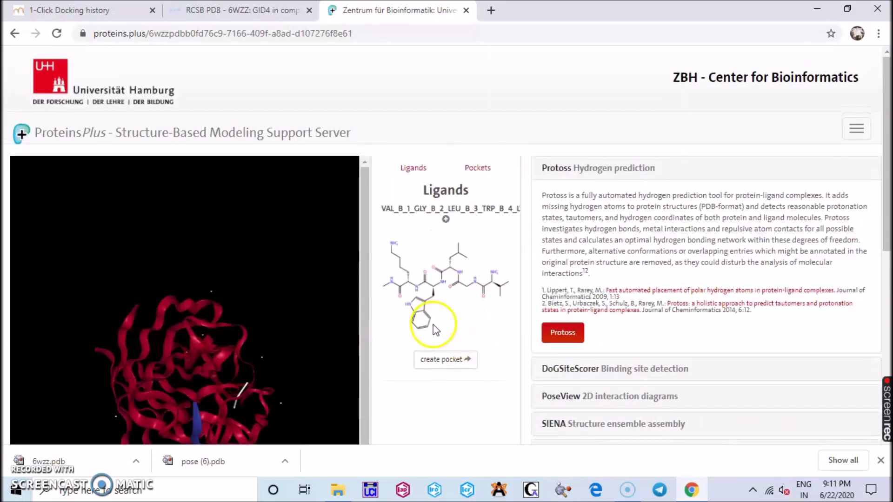
{"action": "scroll", "coordinate": [499, 337], "scroll_direction": "down", "scroll_amount": 3}
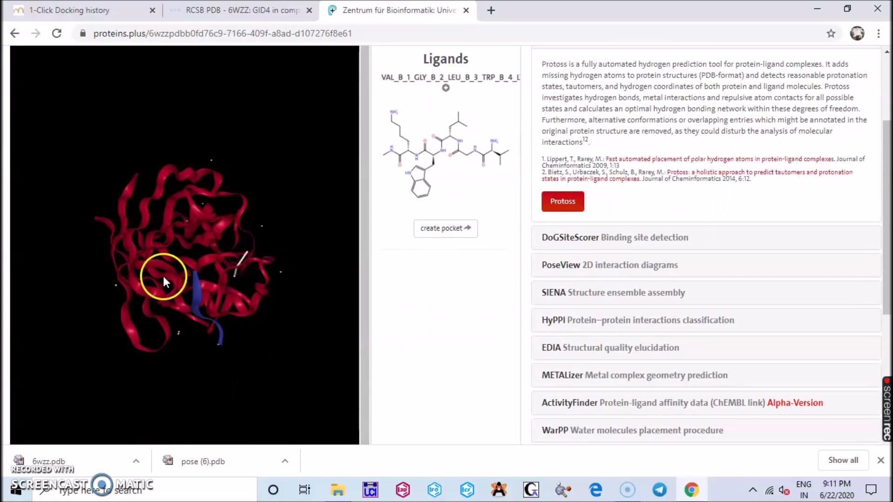
{"action": "scroll", "coordinate": [163, 276], "scroll_direction": "up", "scroll_amount": 10}
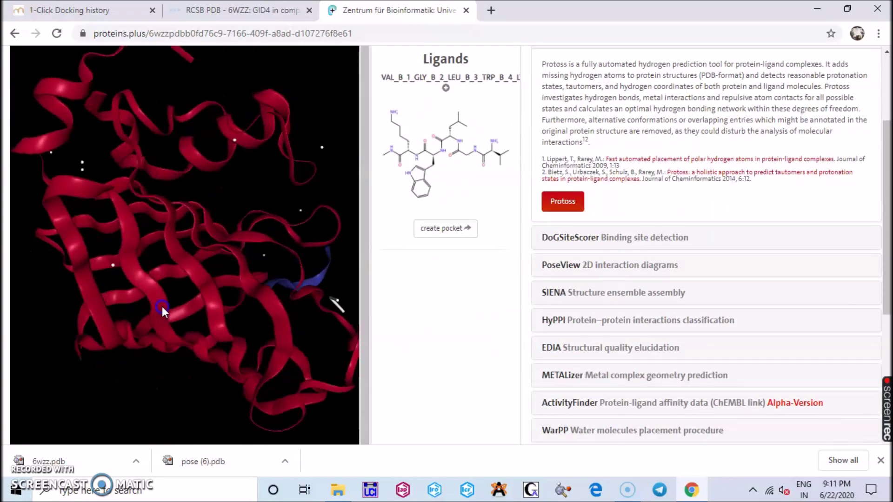
{"action": "left_click_drag", "start_coordinate": [162, 306], "coordinate": [228, 290]}
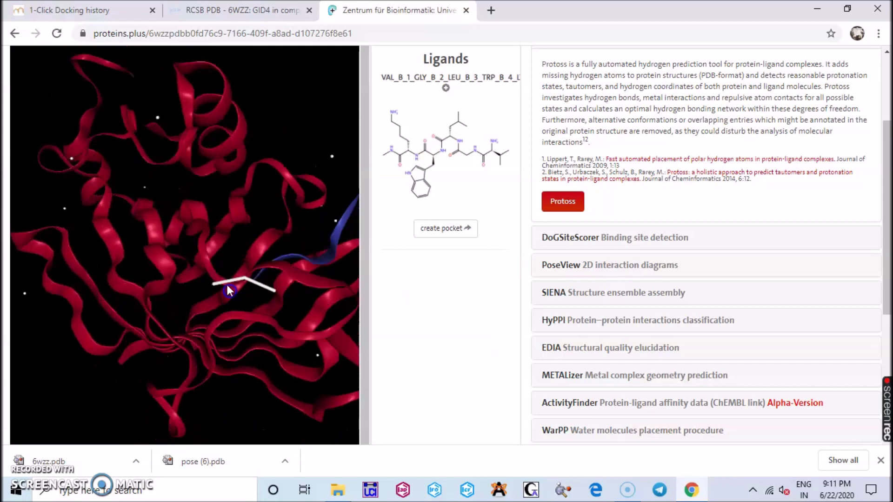
{"action": "scroll", "coordinate": [389, 325], "scroll_direction": "down", "scroll_amount": 4}
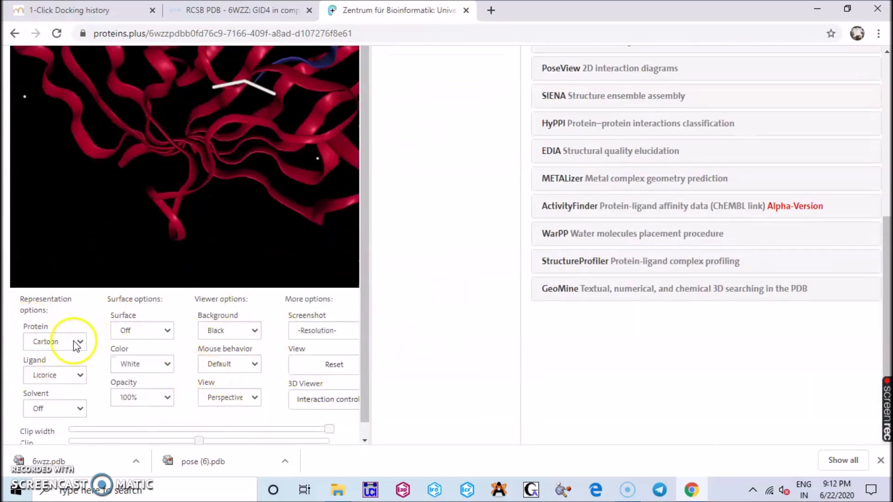
{"action": "scroll", "coordinate": [372, 279], "scroll_direction": "up", "scroll_amount": 1}
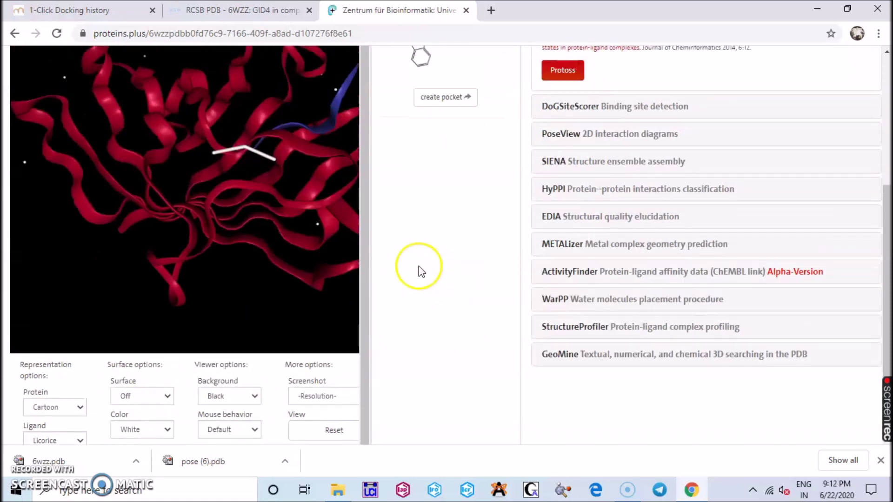
{"action": "left_click", "coordinate": [166, 397]}
Step: Switch on the molecular surface and colour it green
{"action": "left_click", "coordinate": [161, 421]}
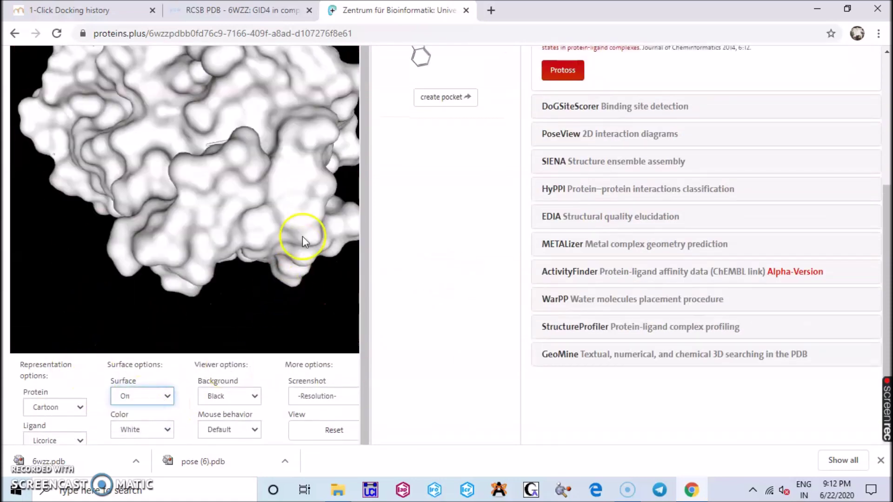
{"action": "scroll", "coordinate": [274, 210], "scroll_direction": "up", "scroll_amount": 3}
{"action": "left_click_drag", "start_coordinate": [255, 212], "coordinate": [246, 157]}
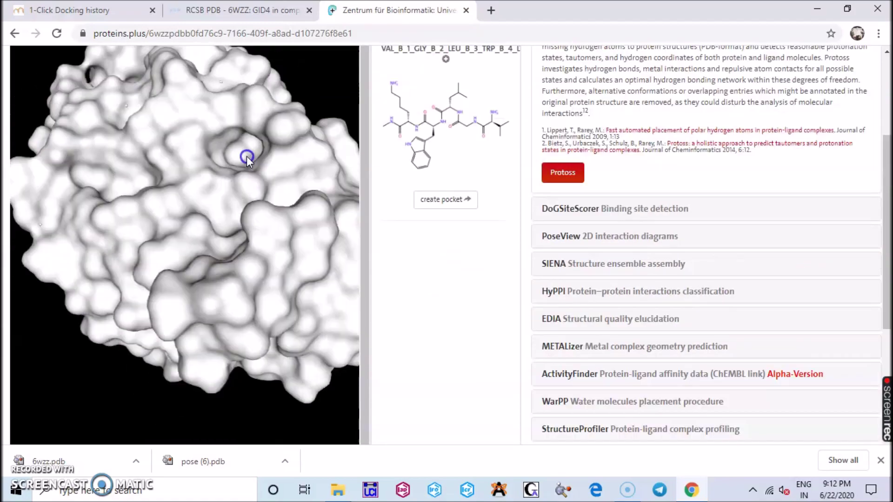
{"action": "scroll", "coordinate": [419, 288], "scroll_direction": "down", "scroll_amount": 4}
{"action": "left_click", "coordinate": [162, 335]}
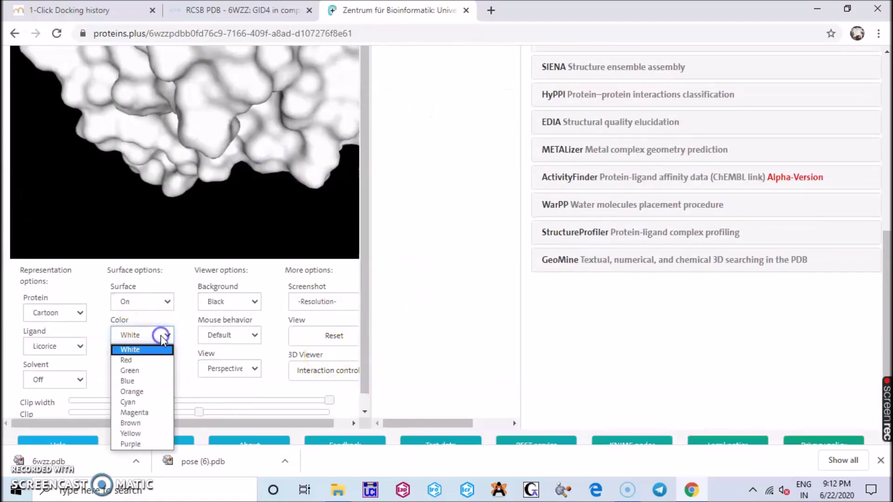
{"action": "left_click", "coordinate": [146, 373]}
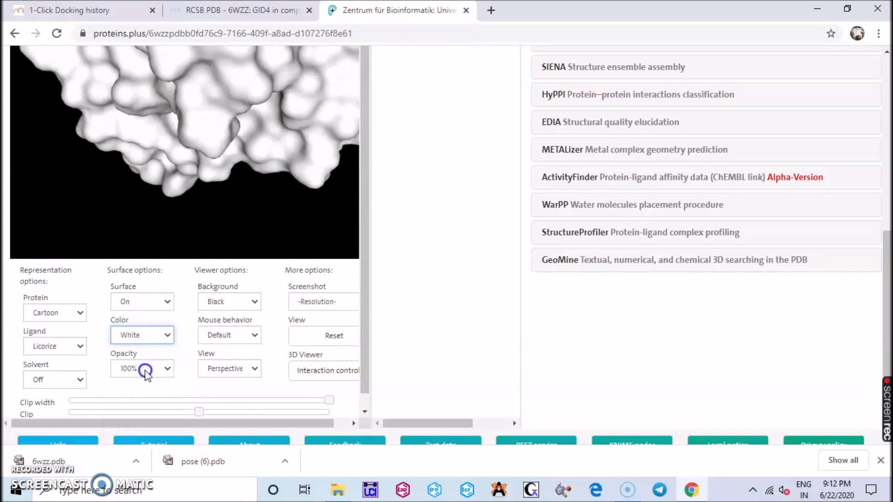
Step: Set the green surface to 60% opacity so the cartoon shows through
{"action": "scroll", "coordinate": [244, 185], "scroll_direction": "down", "scroll_amount": 2}
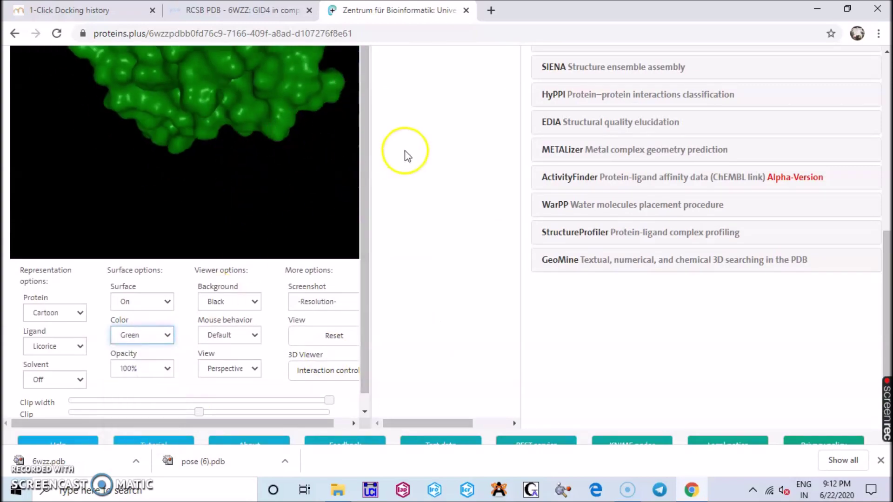
{"action": "scroll", "coordinate": [407, 158], "scroll_direction": "up", "scroll_amount": 5}
{"action": "scroll", "coordinate": [287, 162], "scroll_direction": "down", "scroll_amount": 3}
{"action": "scroll", "coordinate": [234, 185], "scroll_direction": "up", "scroll_amount": 2}
{"action": "left_click_drag", "start_coordinate": [234, 185], "coordinate": [201, 213]}
{"action": "scroll", "coordinate": [160, 164], "scroll_direction": "up", "scroll_amount": 5}
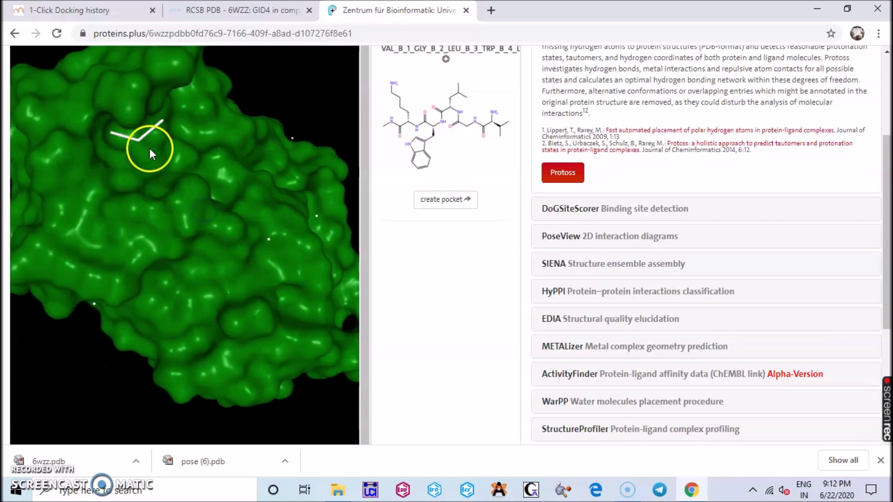
{"action": "mouse_move", "coordinate": [149, 148]}
{"action": "left_mouse_down"}
{"action": "mouse_move", "coordinate": [163, 175]}
{"action": "mouse_move", "coordinate": [157, 144]}
{"action": "mouse_move", "coordinate": [163, 158]}
{"action": "left_mouse_up"}
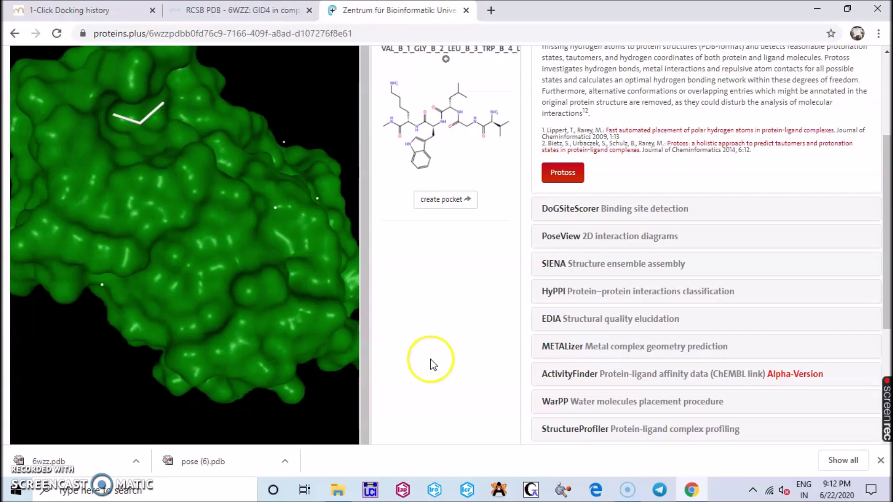
{"action": "scroll", "coordinate": [431, 363], "scroll_direction": "down", "scroll_amount": 4}
{"action": "left_click", "coordinate": [163, 368]}
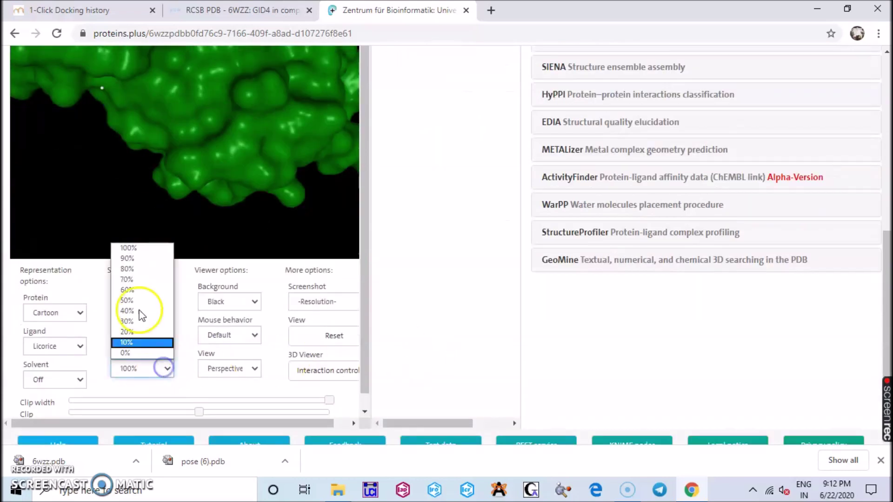
{"action": "left_click", "coordinate": [135, 289]}
Step: Scroll down to the Protoss hydrogen prediction description beside the structure
{"action": "scroll", "coordinate": [412, 270], "scroll_direction": "up", "scroll_amount": 1}
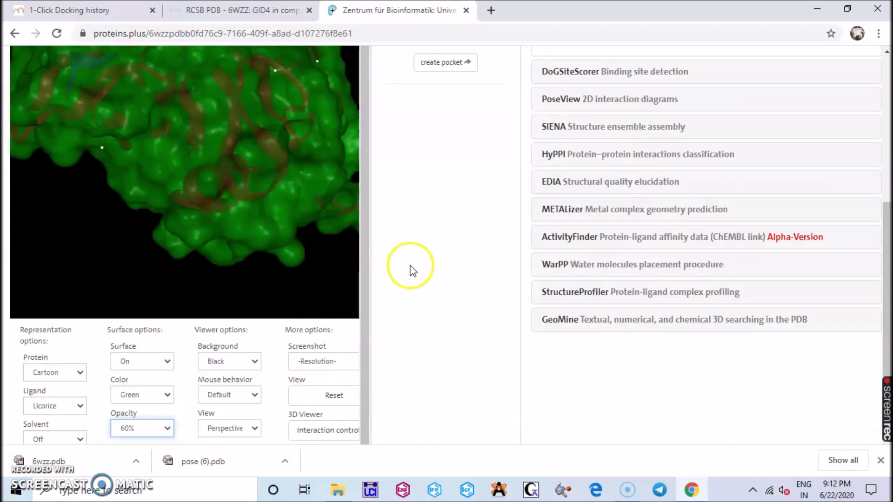
{"action": "scroll", "coordinate": [412, 270], "scroll_direction": "up", "scroll_amount": 4}
{"action": "scroll", "coordinate": [409, 266], "scroll_direction": "down", "scroll_amount": 3}
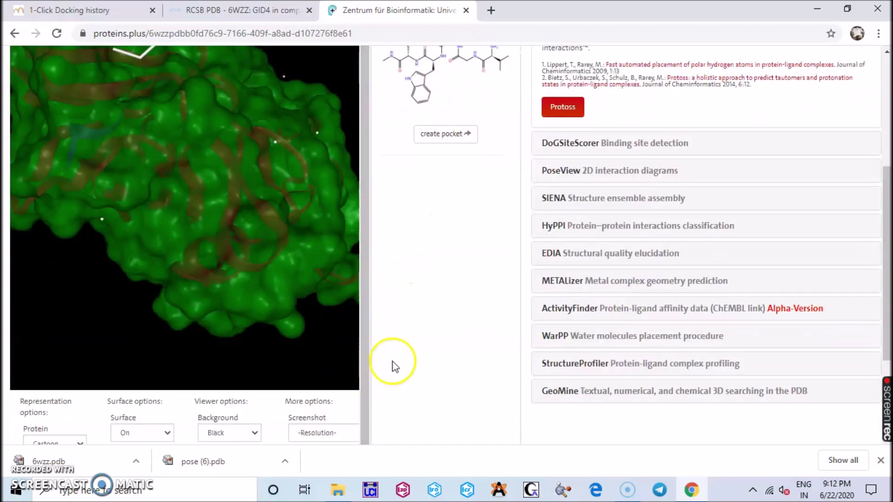
{"action": "scroll", "coordinate": [169, 168], "scroll_direction": "up", "scroll_amount": 1}
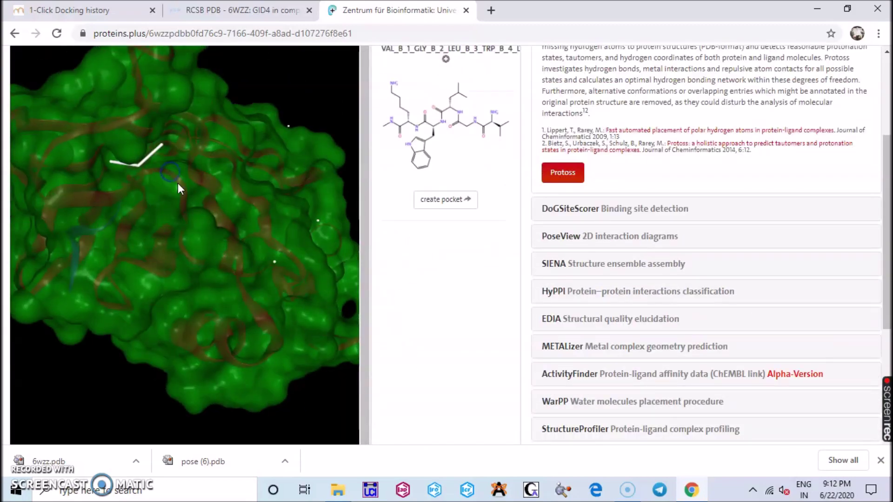
{"action": "left_click_drag", "start_coordinate": [177, 183], "coordinate": [179, 171]}
{"action": "scroll", "coordinate": [433, 355], "scroll_direction": "up", "scroll_amount": 3}
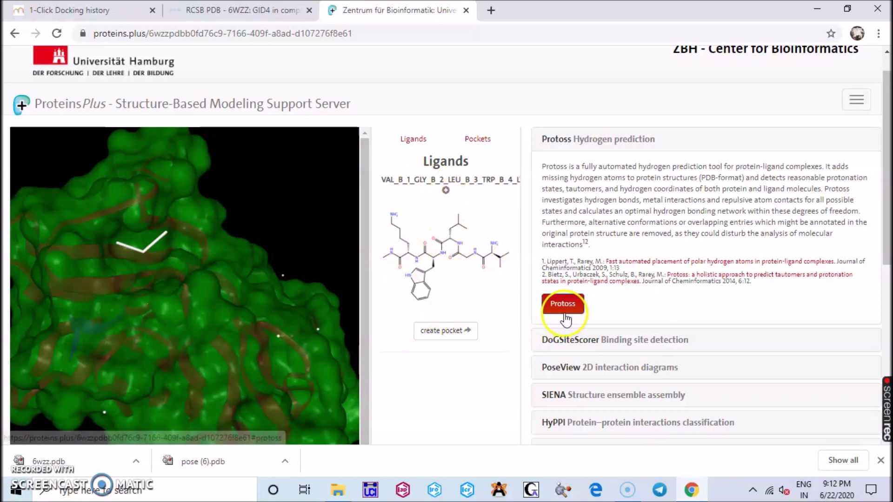
{"action": "scroll", "coordinate": [598, 309], "scroll_direction": "down", "scroll_amount": 2}
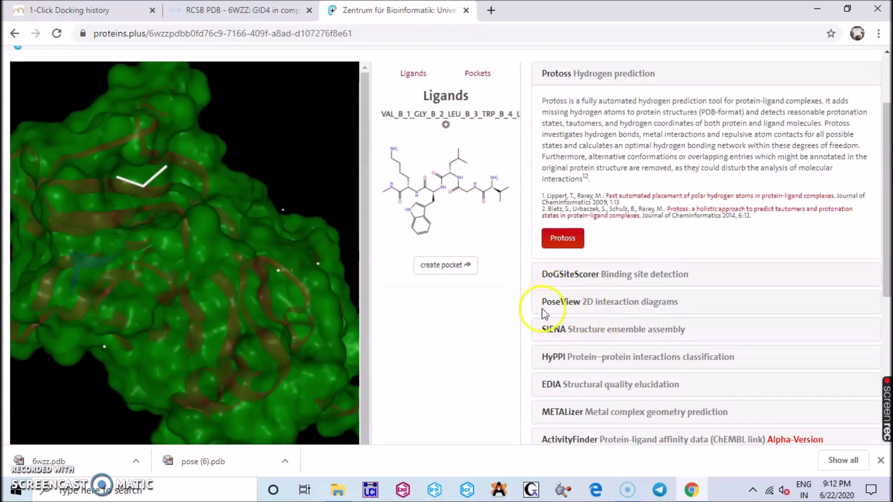
Step: Expand PoseView and open its settings form
{"action": "left_click", "coordinate": [592, 302]}
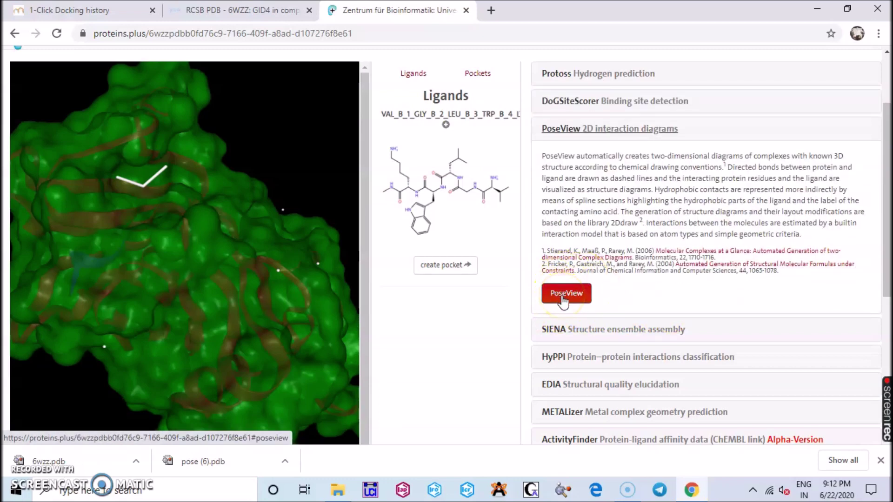
{"action": "left_click", "coordinate": [563, 297]}
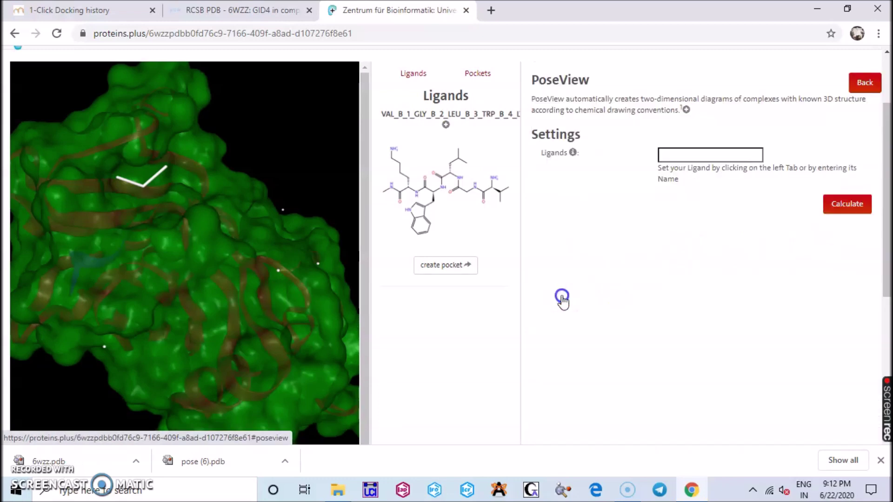
{"action": "left_click", "coordinate": [705, 154]}
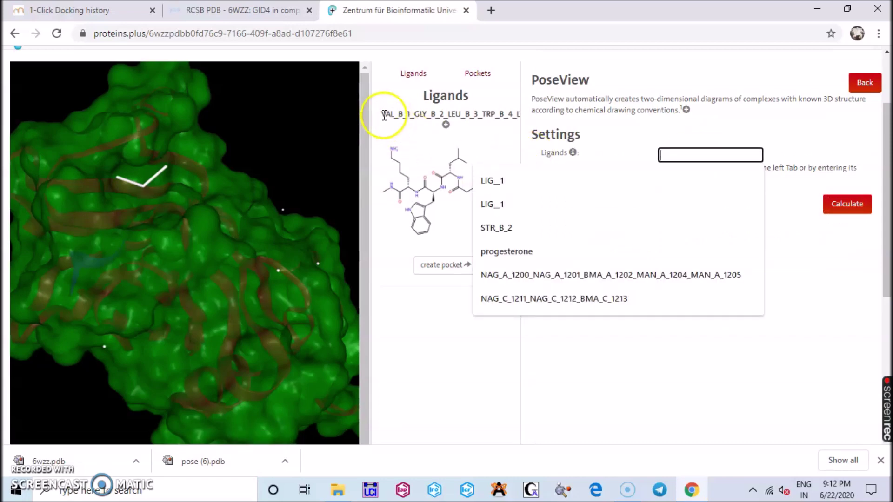
Step: Copy the peptide ligand's full name into the Ligands field and calculate the diagram
{"action": "left_click_drag", "start_coordinate": [384, 115], "coordinate": [519, 115]}
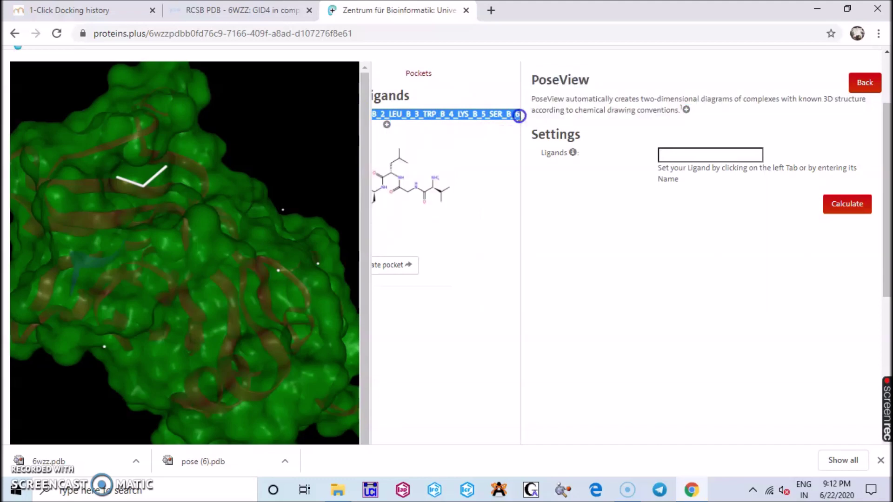
{"action": "right_click", "coordinate": [501, 117]}
{"action": "left_click", "coordinate": [514, 124]}
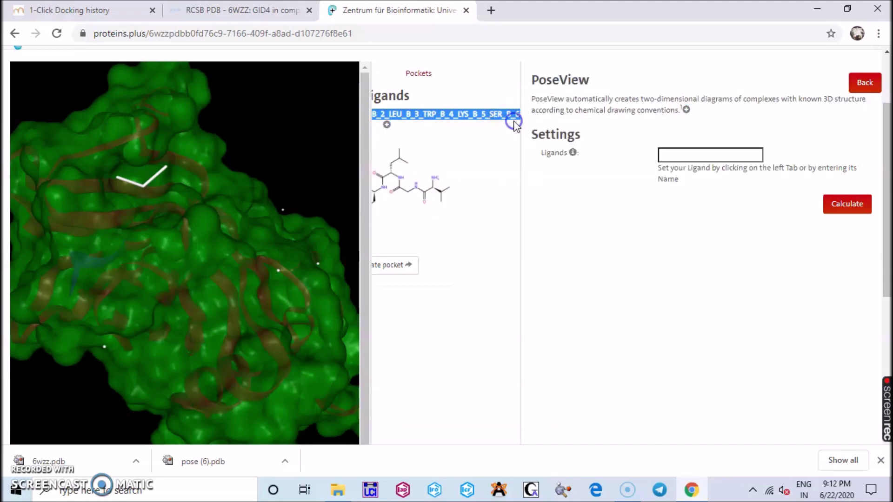
{"action": "left_click", "coordinate": [694, 157]}
{"action": "right_click", "coordinate": [694, 157]}
{"action": "left_click", "coordinate": [736, 259]}
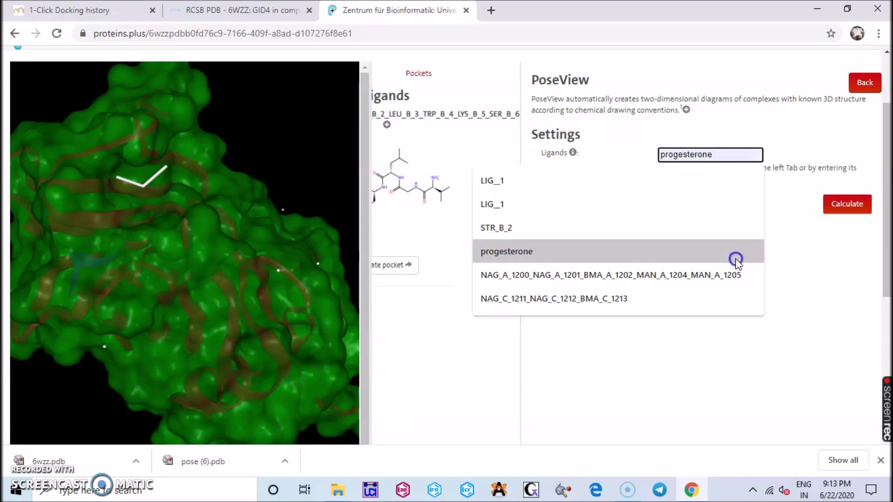
{"action": "left_click", "coordinate": [858, 207]}
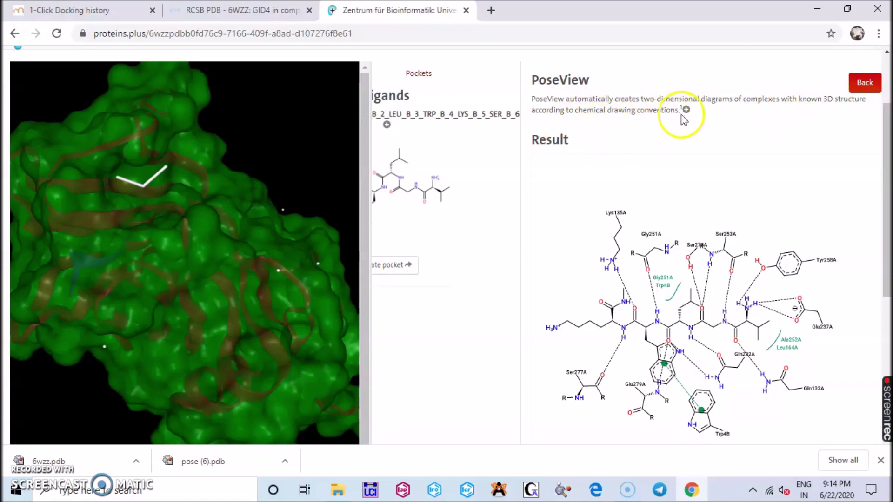
Step: Review the PoseView diagram, go Back, and expand the DoGSiteScorer description
{"action": "scroll", "coordinate": [767, 261], "scroll_direction": "down", "scroll_amount": 3}
{"action": "scroll", "coordinate": [727, 239], "scroll_direction": "up", "scroll_amount": 3}
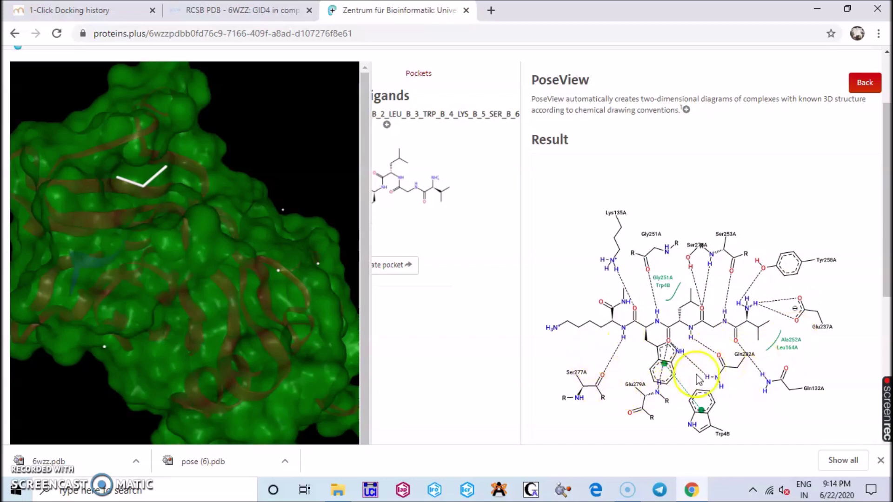
{"action": "scroll", "coordinate": [697, 372], "scroll_direction": "down", "scroll_amount": 3}
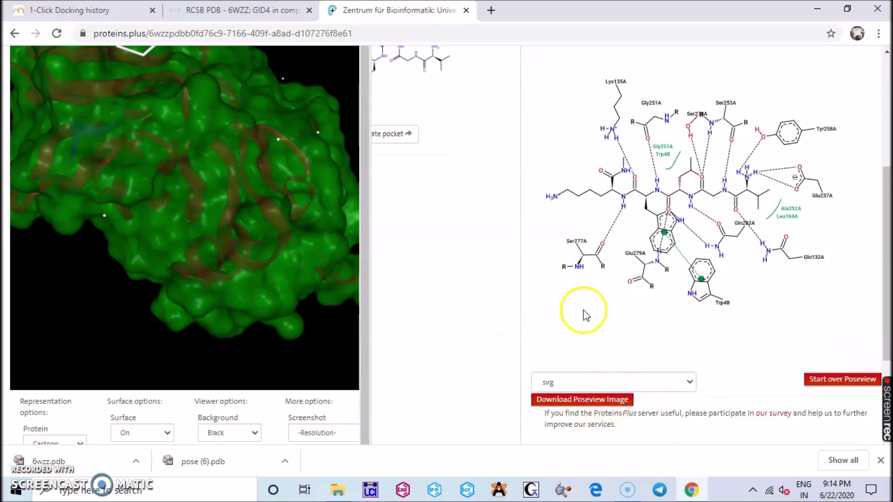
{"action": "scroll", "coordinate": [585, 313], "scroll_direction": "up", "scroll_amount": 5}
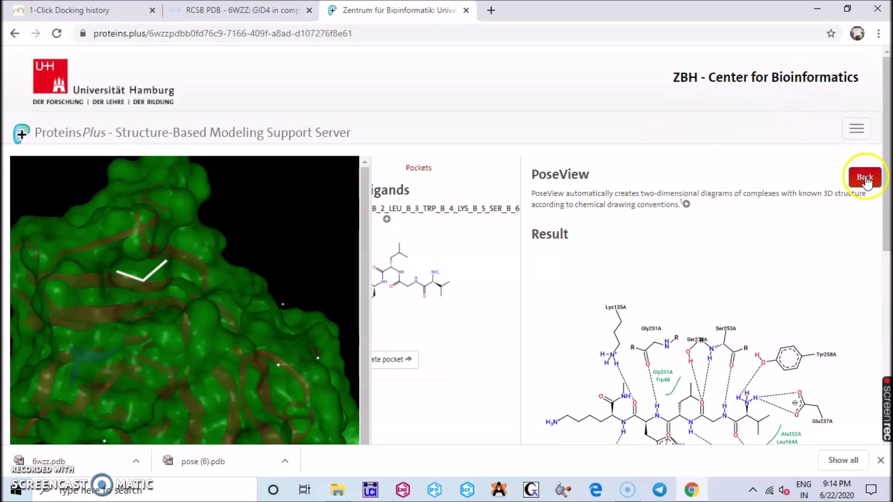
{"action": "left_click", "coordinate": [864, 177]}
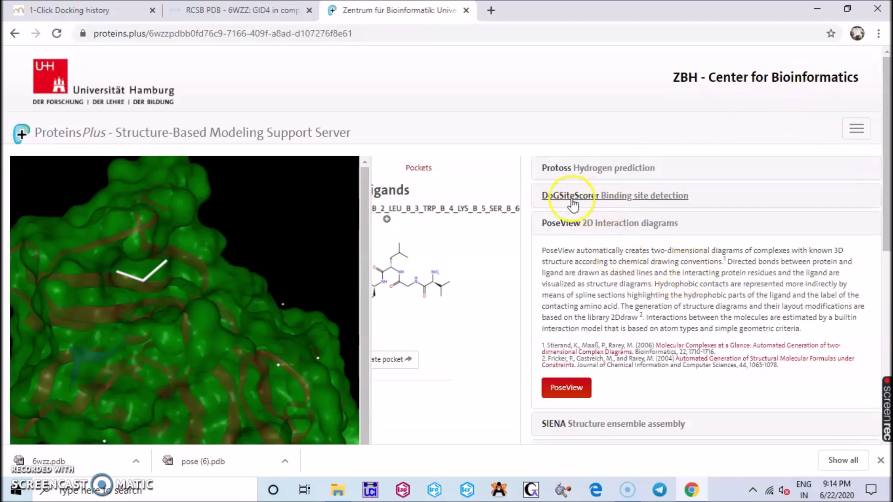
{"action": "left_click", "coordinate": [640, 204]}
Step: Run DoGSiteScorer with Pocket(s), Properties granularity and chain all
{"action": "scroll", "coordinate": [665, 189], "scroll_direction": "down", "scroll_amount": 1}
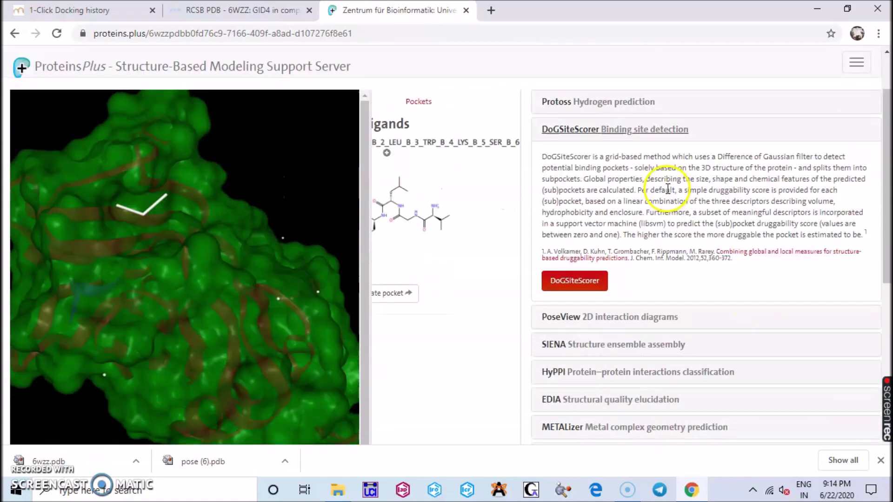
{"action": "left_click", "coordinate": [575, 281]}
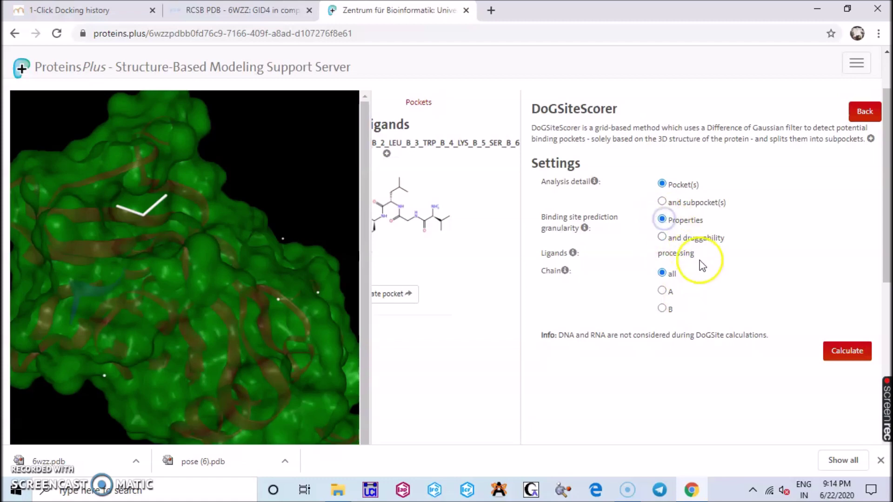
{"action": "left_click", "coordinate": [845, 352]}
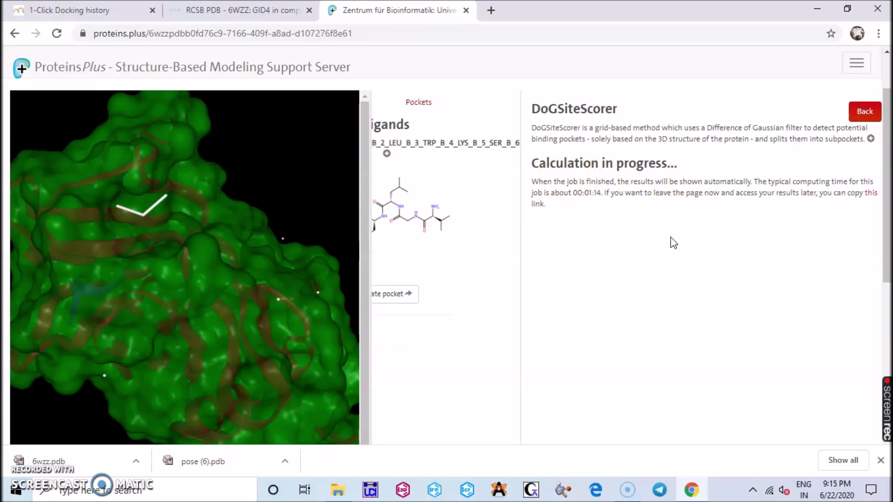
Step: Set the protein Surface to Off in the viewer options
{"action": "scroll", "coordinate": [725, 279], "scroll_direction": "down", "scroll_amount": 1}
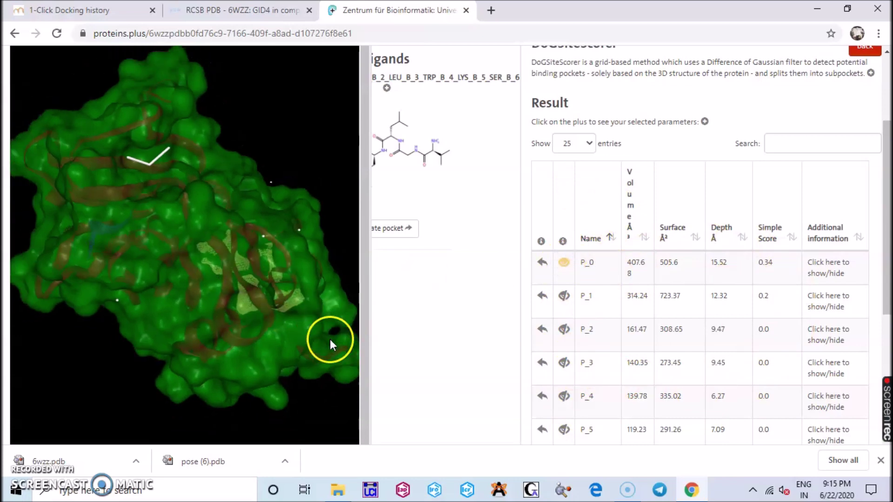
{"action": "scroll", "coordinate": [409, 335], "scroll_direction": "down", "scroll_amount": 4}
{"action": "scroll", "coordinate": [408, 335], "scroll_direction": "up", "scroll_amount": 1}
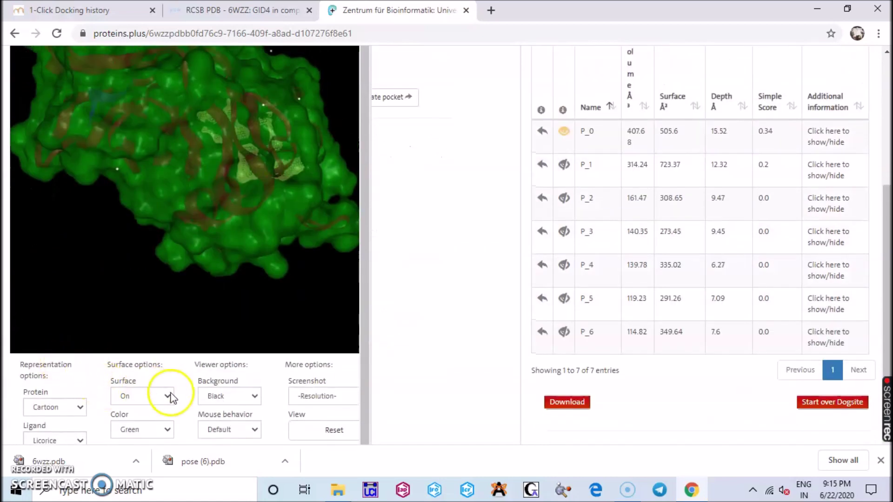
{"action": "left_click", "coordinate": [145, 396]}
{"action": "left_click", "coordinate": [135, 411]}
{"action": "scroll", "coordinate": [470, 338], "scroll_direction": "up", "scroll_amount": 1}
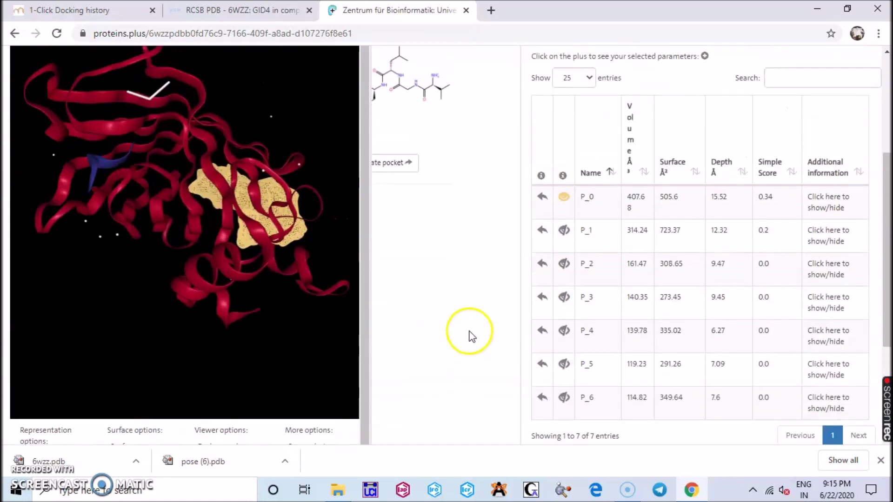
{"action": "left_click_drag", "start_coordinate": [241, 191], "coordinate": [250, 194]}
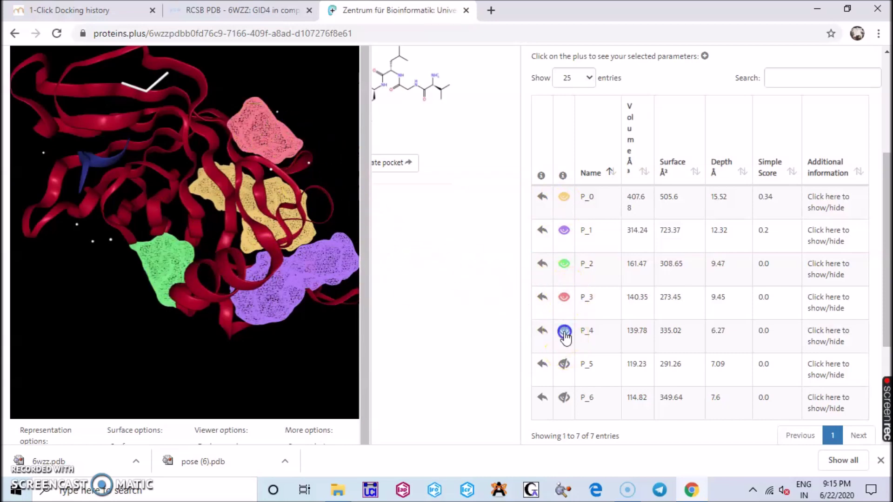
Step: Show pockets P_4 and P_6 in the 3D view and rotate to see all pockets
{"action": "left_click", "coordinate": [565, 368]}
{"action": "left_click", "coordinate": [565, 397]}
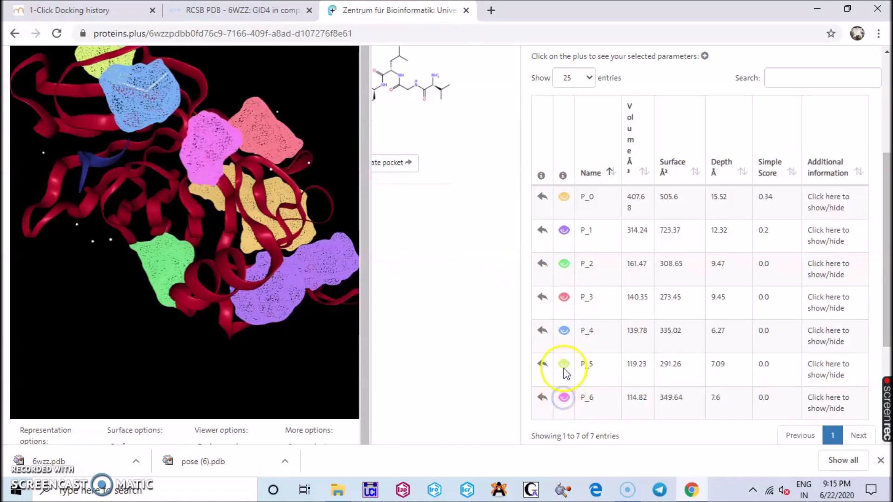
{"action": "left_click_drag", "start_coordinate": [286, 203], "coordinate": [240, 229]}
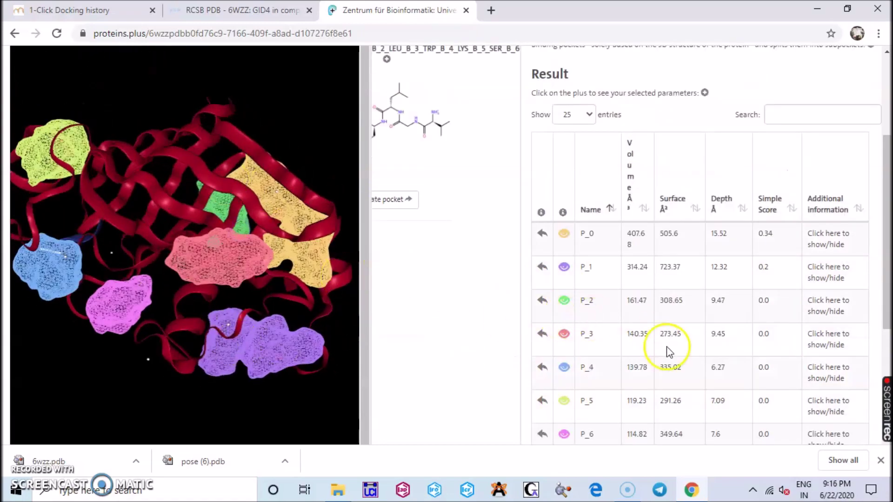
{"action": "scroll", "coordinate": [667, 348], "scroll_direction": "down", "scroll_amount": 1}
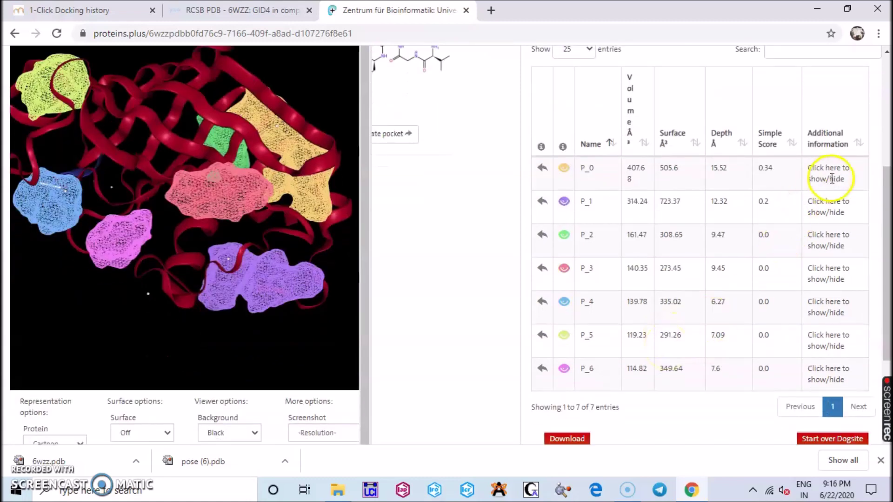
Step: Expand and scroll through pocket P_0's descriptors, then expand P_1's details
{"action": "left_click", "coordinate": [832, 179]}
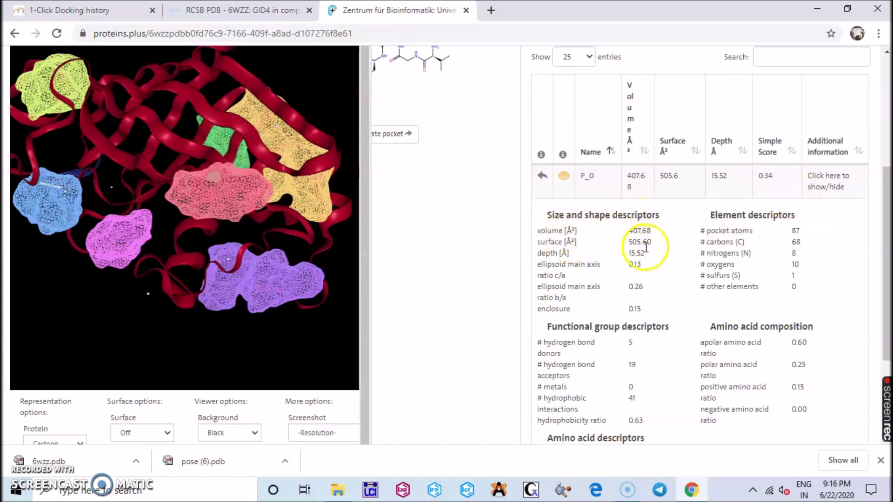
{"action": "scroll", "coordinate": [590, 303], "scroll_direction": "down", "scroll_amount": 3}
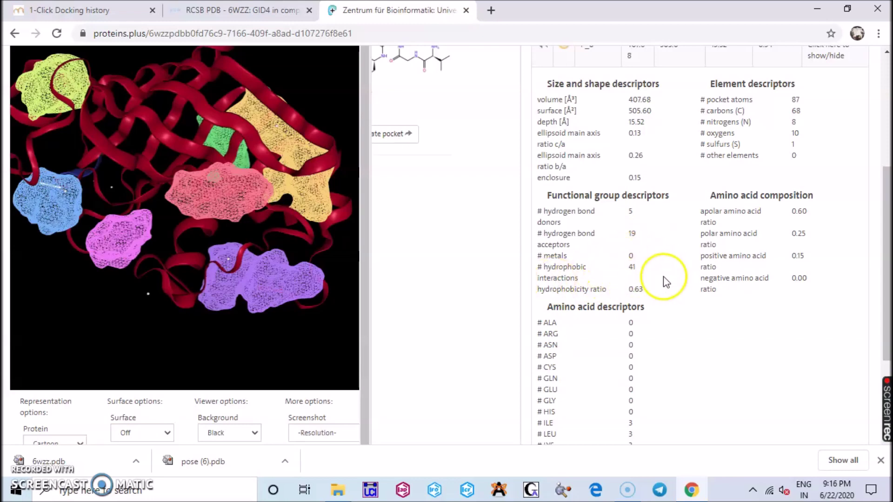
{"action": "scroll", "coordinate": [665, 278], "scroll_direction": "down", "scroll_amount": 3}
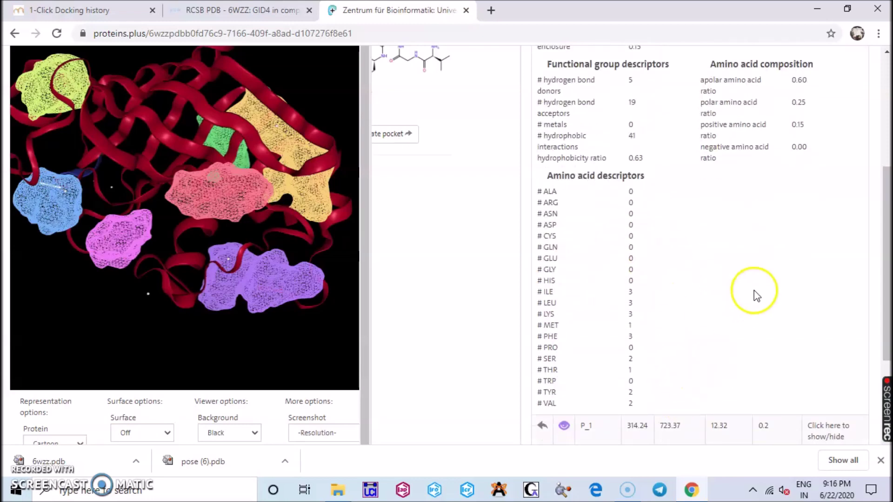
{"action": "scroll", "coordinate": [754, 293], "scroll_direction": "up", "scroll_amount": 6}
{"action": "scroll", "coordinate": [761, 291], "scroll_direction": "down", "scroll_amount": 8}
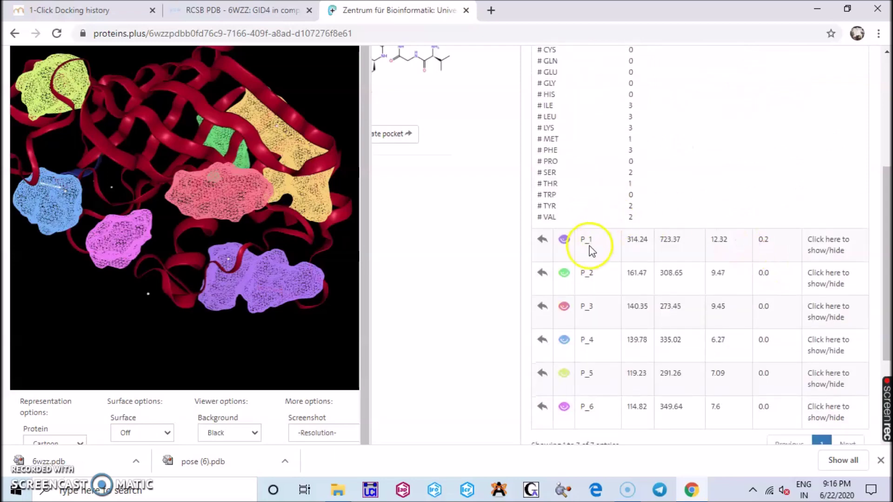
{"action": "left_click", "coordinate": [835, 251]}
Step: Scroll through pocket P_1's descriptor details
{"action": "scroll", "coordinate": [809, 279], "scroll_direction": "down", "scroll_amount": 1}
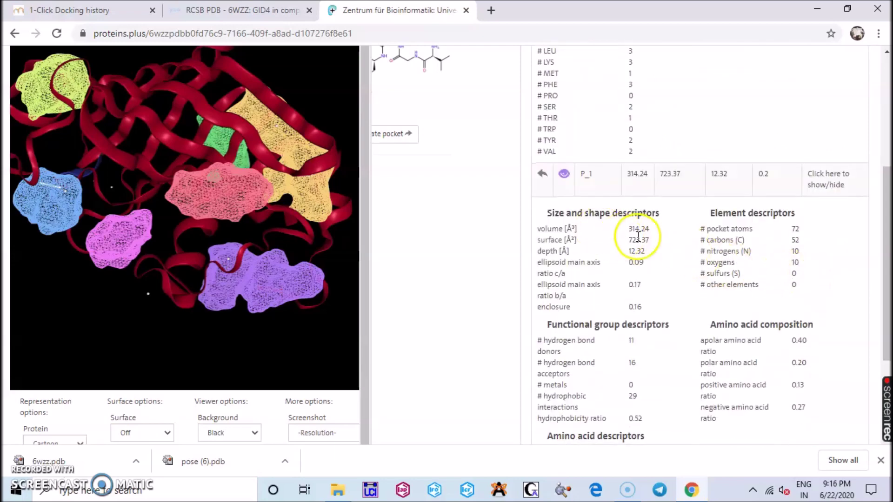
{"action": "scroll", "coordinate": [668, 244], "scroll_direction": "up", "scroll_amount": 10}
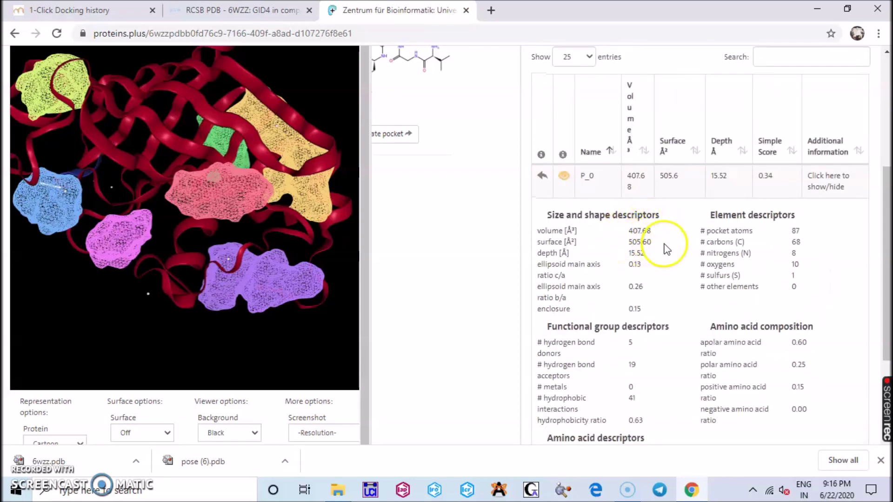
{"action": "scroll", "coordinate": [680, 272], "scroll_direction": "down", "scroll_amount": 10}
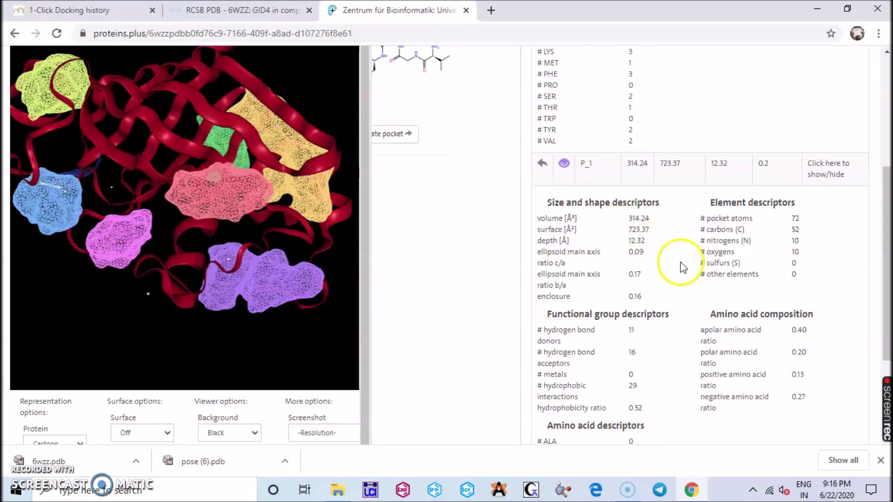
{"action": "scroll", "coordinate": [651, 279], "scroll_direction": "down", "scroll_amount": 3}
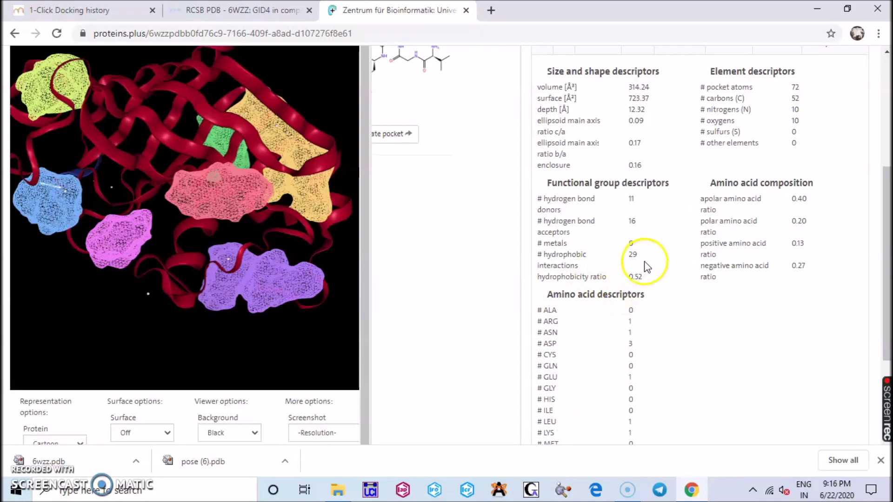
{"action": "scroll", "coordinate": [651, 263], "scroll_direction": "up", "scroll_amount": 15}
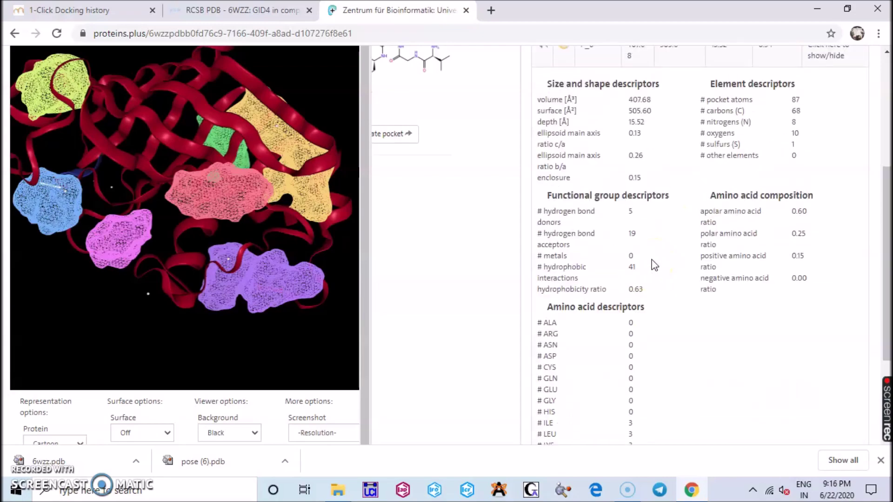
{"action": "scroll", "coordinate": [602, 283], "scroll_direction": "down", "scroll_amount": 3}
{"action": "scroll", "coordinate": [651, 291], "scroll_direction": "down", "scroll_amount": 10}
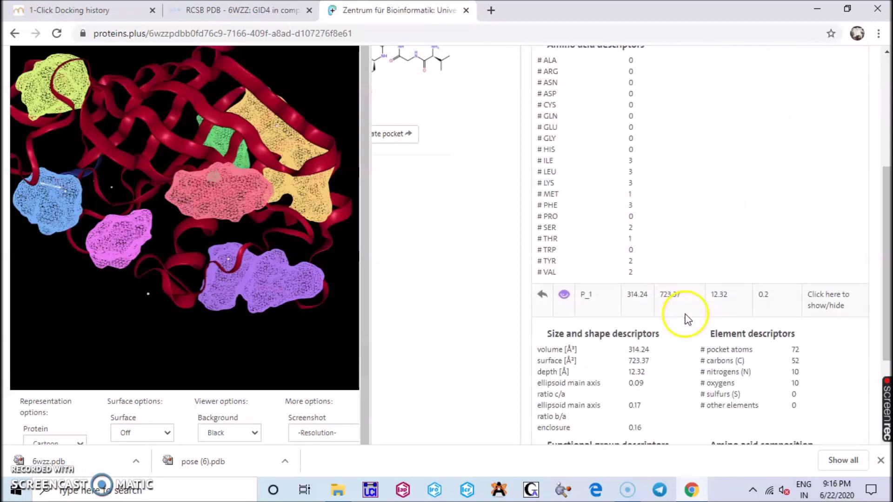
{"action": "scroll", "coordinate": [677, 346], "scroll_direction": "down", "scroll_amount": 8}
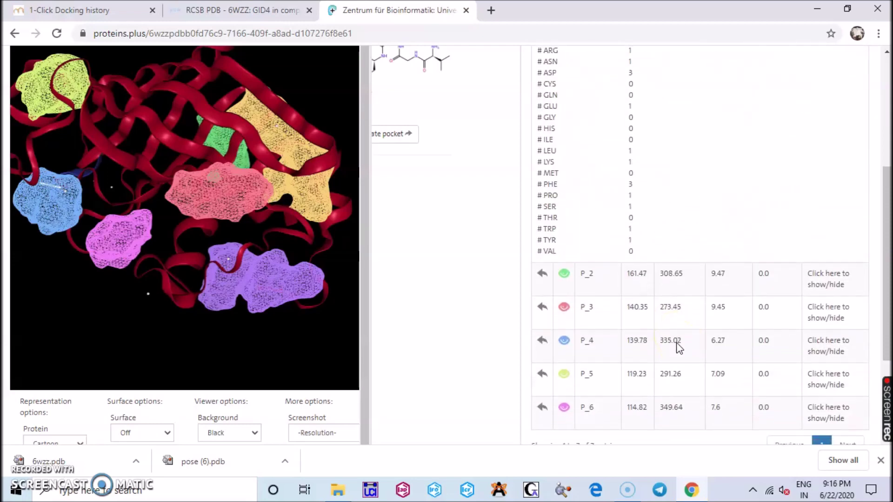
Step: Expand and scroll through the descriptors of pockets P_2 and P_3
{"action": "left_click", "coordinate": [819, 283]}
{"action": "scroll", "coordinate": [791, 288], "scroll_direction": "down", "scroll_amount": 3}
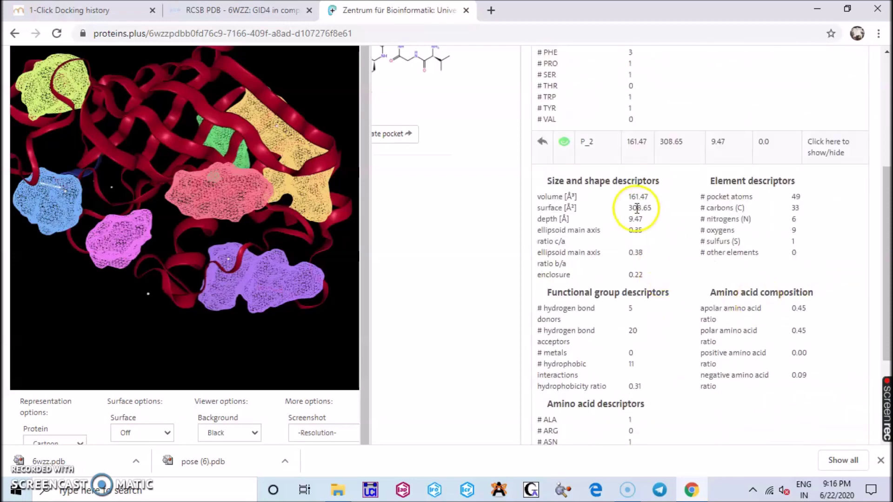
{"action": "scroll", "coordinate": [661, 211], "scroll_direction": "down", "scroll_amount": 3}
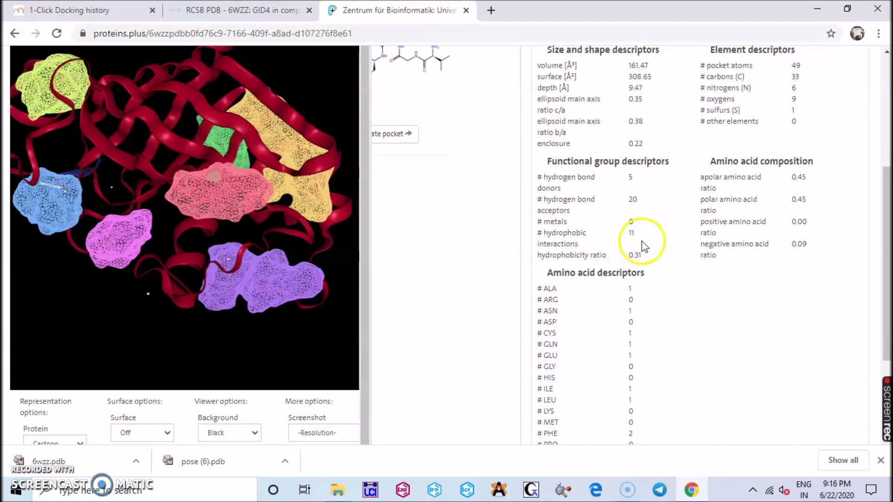
{"action": "scroll", "coordinate": [665, 241], "scroll_direction": "down", "scroll_amount": 5}
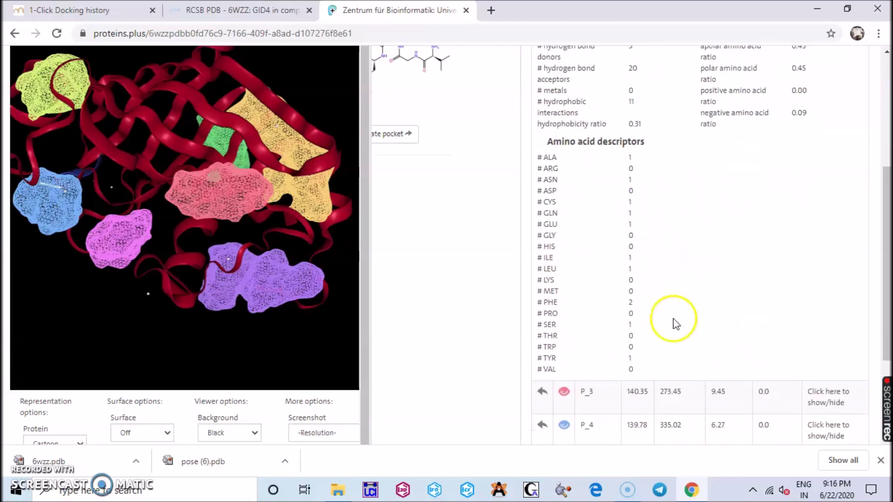
{"action": "left_click", "coordinate": [833, 324]}
{"action": "scroll", "coordinate": [702, 335], "scroll_direction": "down", "scroll_amount": 3}
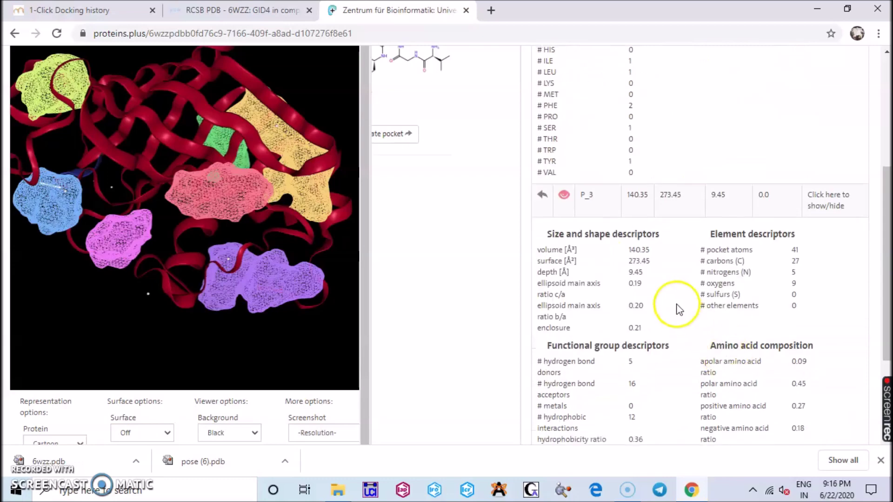
{"action": "scroll", "coordinate": [669, 266], "scroll_direction": "down", "scroll_amount": 3}
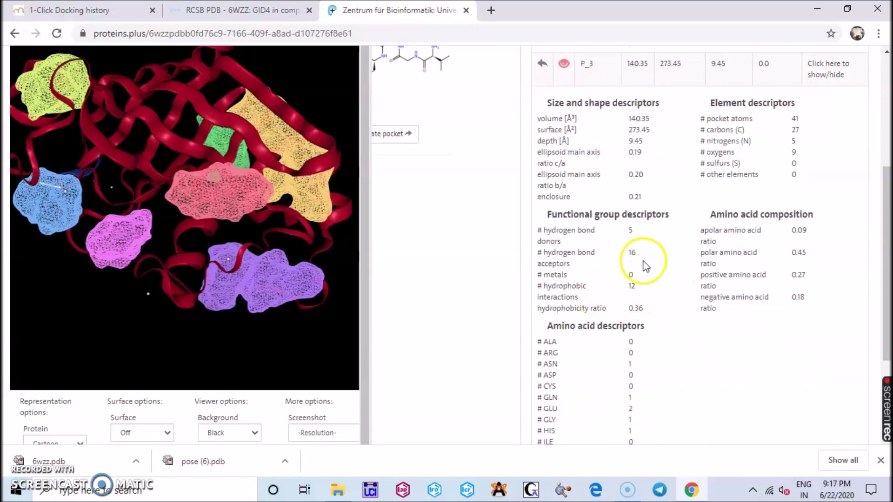
Step: Scroll back to the top and return to the tool list with Back
{"action": "scroll", "coordinate": [679, 358], "scroll_direction": "up", "scroll_amount": 4}
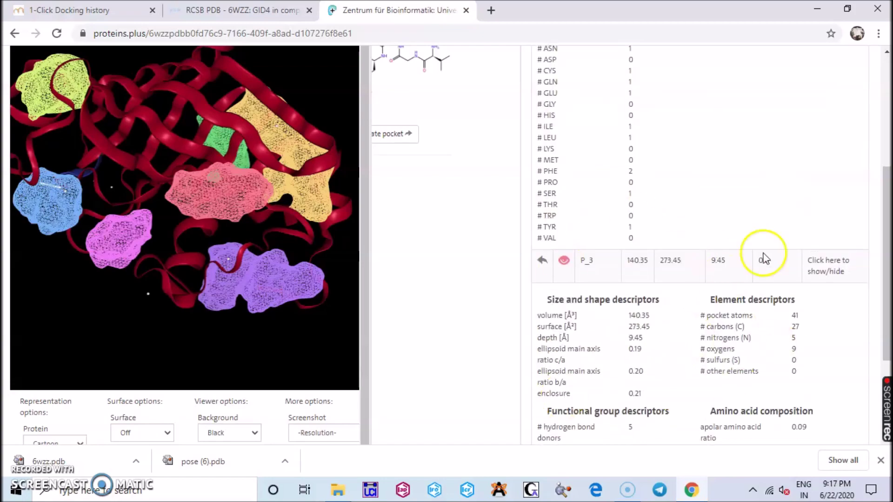
{"action": "scroll", "coordinate": [785, 293], "scroll_direction": "up", "scroll_amount": 4}
{"action": "scroll", "coordinate": [785, 297], "scroll_direction": "up", "scroll_amount": 10}
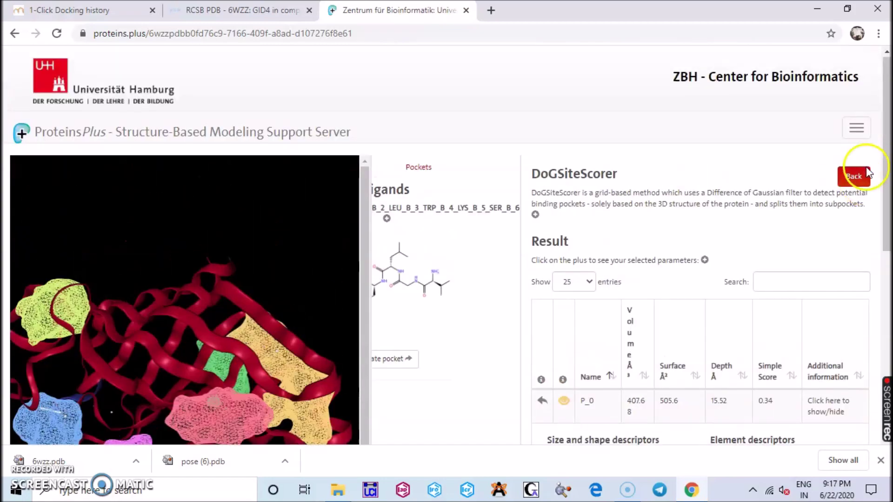
{"action": "left_click", "coordinate": [866, 174]}
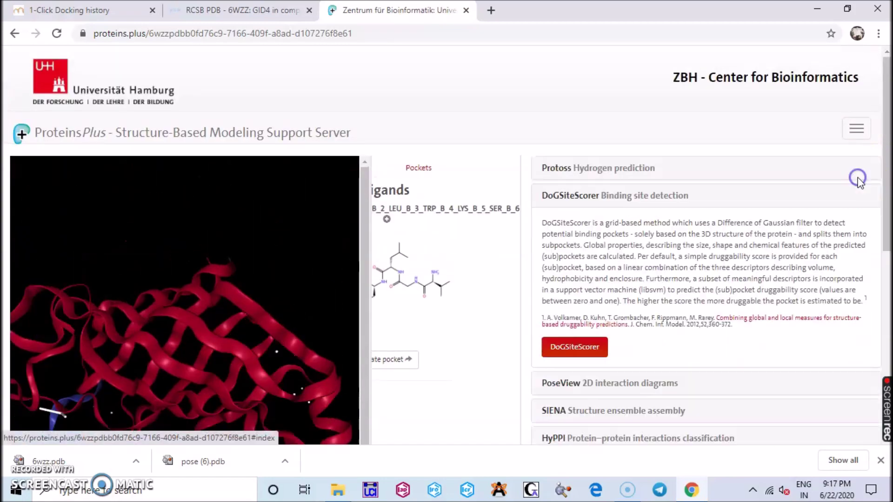
Step: Run Protoss hydrogen prediction on 6WZZ and view the result reporting 1275 atom entries removed
{"action": "left_click", "coordinate": [624, 169]}
{"action": "left_click", "coordinate": [563, 330]}
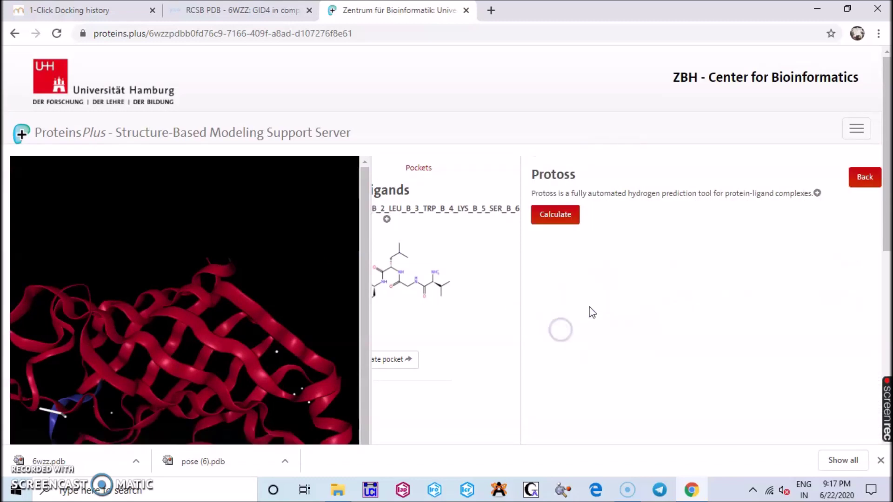
{"action": "left_click", "coordinate": [557, 218]}
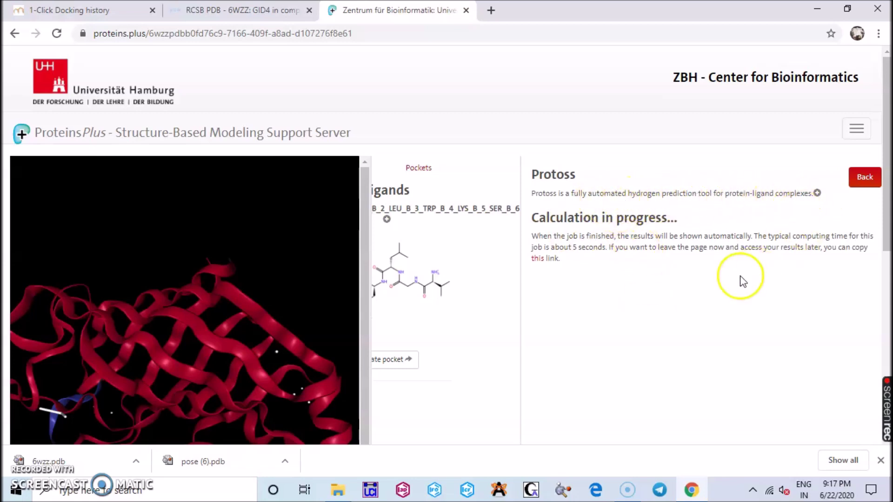
{"action": "scroll", "coordinate": [713, 321], "scroll_direction": "down", "scroll_amount": 1}
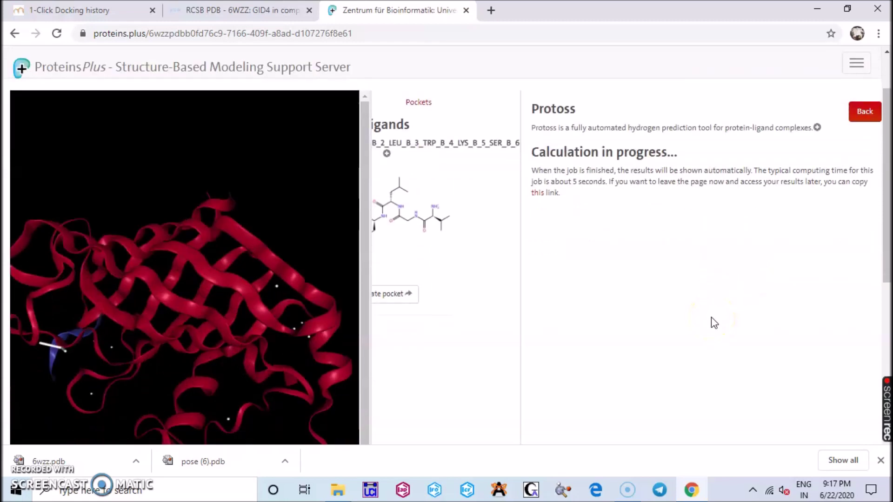
{"action": "scroll", "coordinate": [713, 321], "scroll_direction": "down", "scroll_amount": 1}
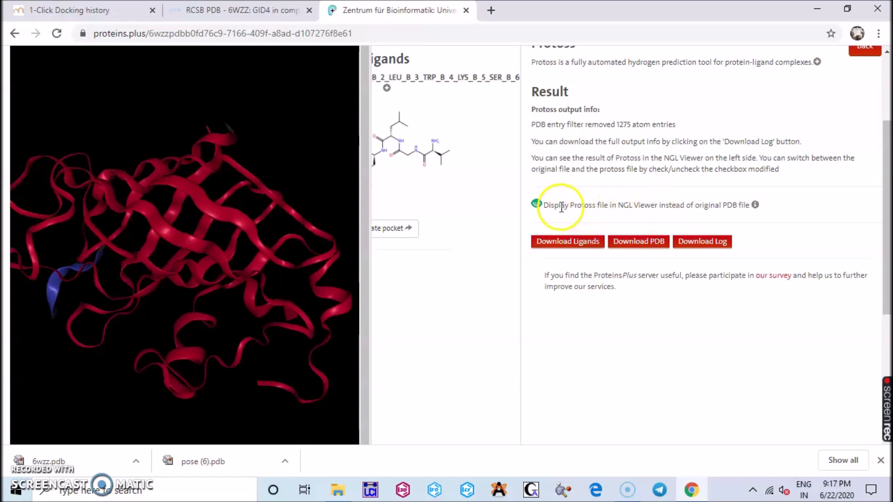
Step: Switch the NGL viewer between the original and Protoss structures, rotating the protein to compare
{"action": "left_click", "coordinate": [536, 205]}
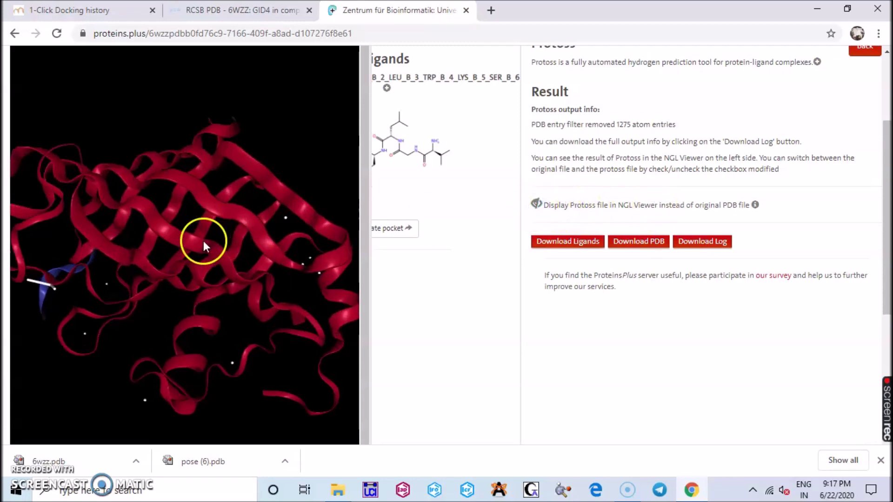
{"action": "left_click_drag", "start_coordinate": [202, 241], "coordinate": [230, 270]}
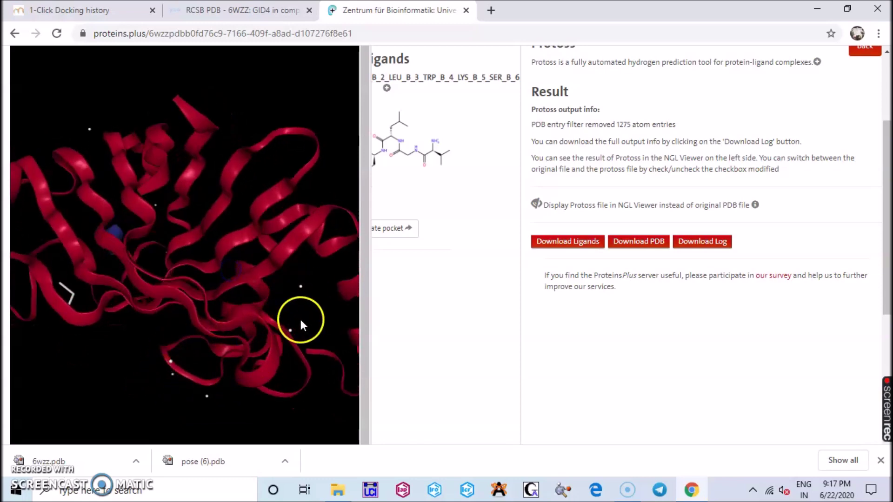
{"action": "left_click", "coordinate": [536, 205]}
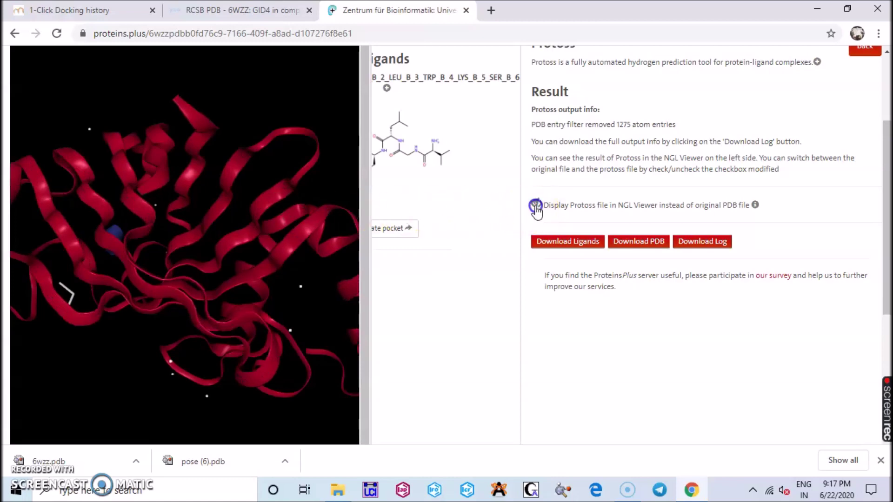
{"action": "left_click", "coordinate": [536, 205]}
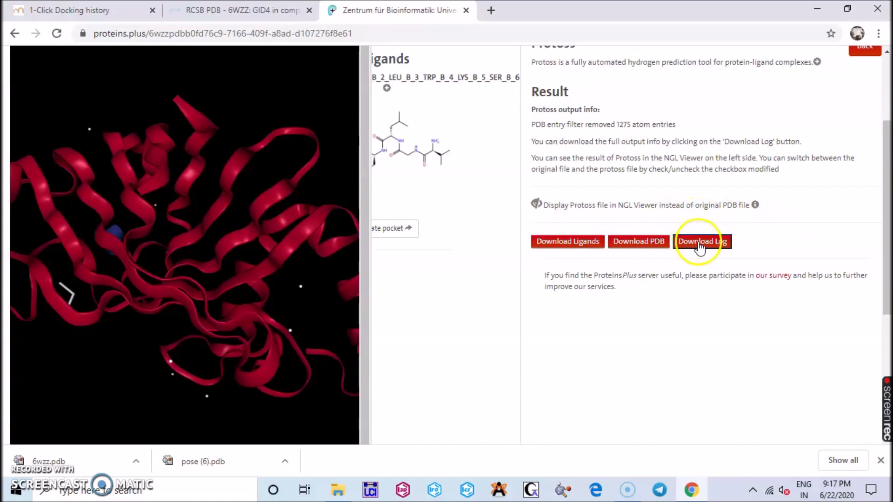
Step: Leave the Protoss result and return to the list of analysis tools
{"action": "scroll", "coordinate": [608, 215], "scroll_direction": "up", "scroll_amount": 3}
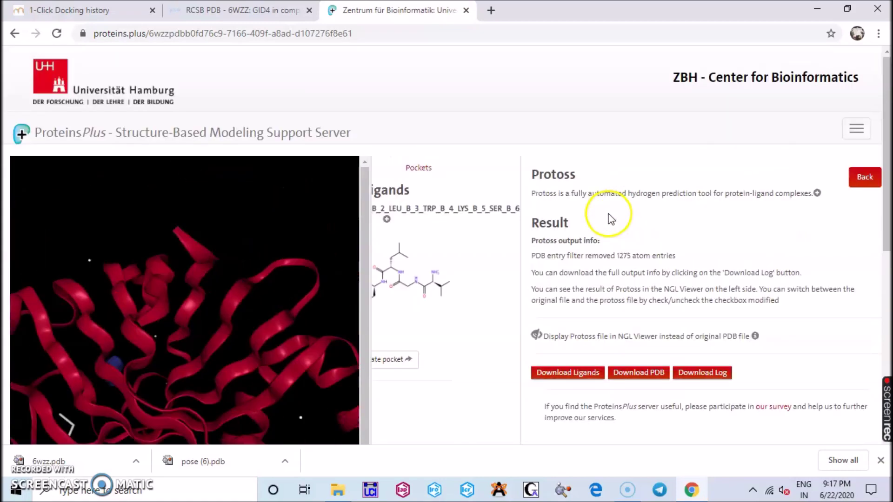
{"action": "left_click", "coordinate": [856, 185]}
{"action": "scroll", "coordinate": [488, 332], "scroll_direction": "down", "scroll_amount": 4}
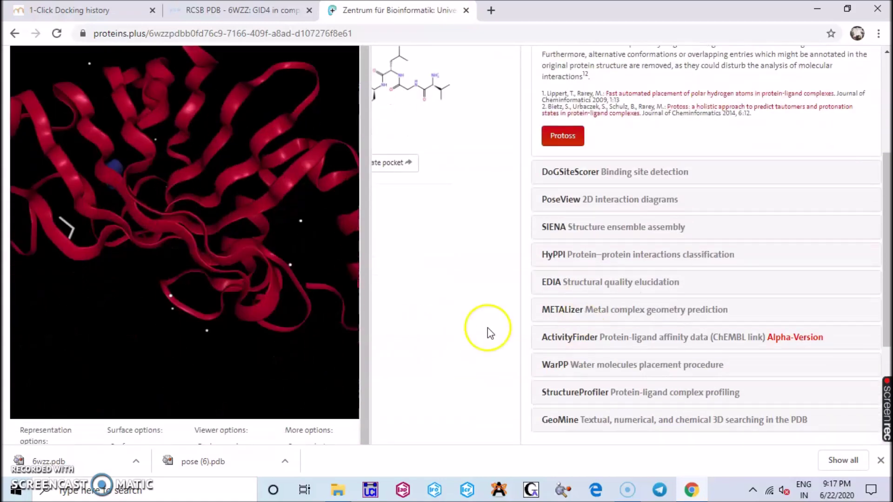